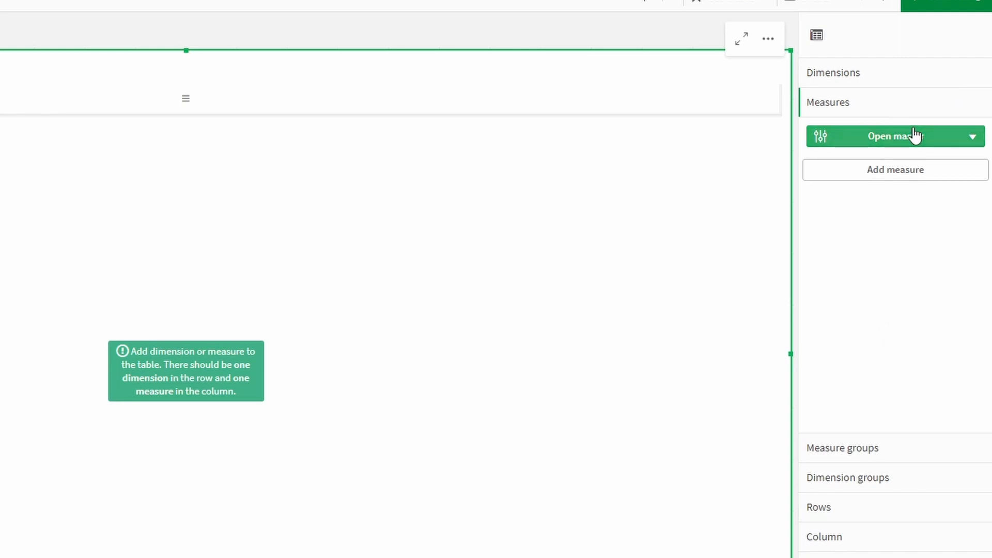
Browse the Add measure list without adding anything, then bring up the master measures dialog listing Actual and Budget
{"action": "left_click", "coordinate": [905, 180]}
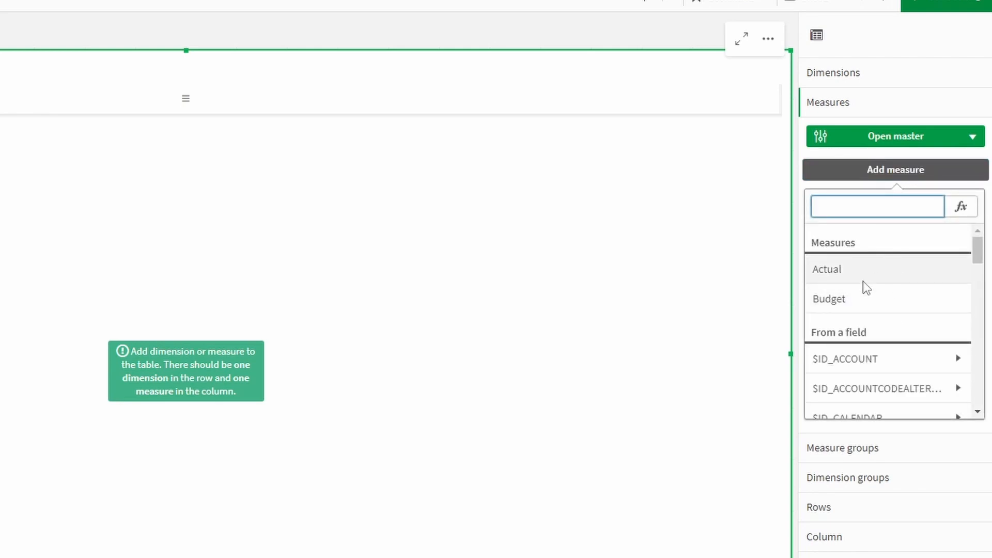
{"action": "scroll", "coordinate": [868, 286], "scroll_direction": "down", "scroll_amount": 3}
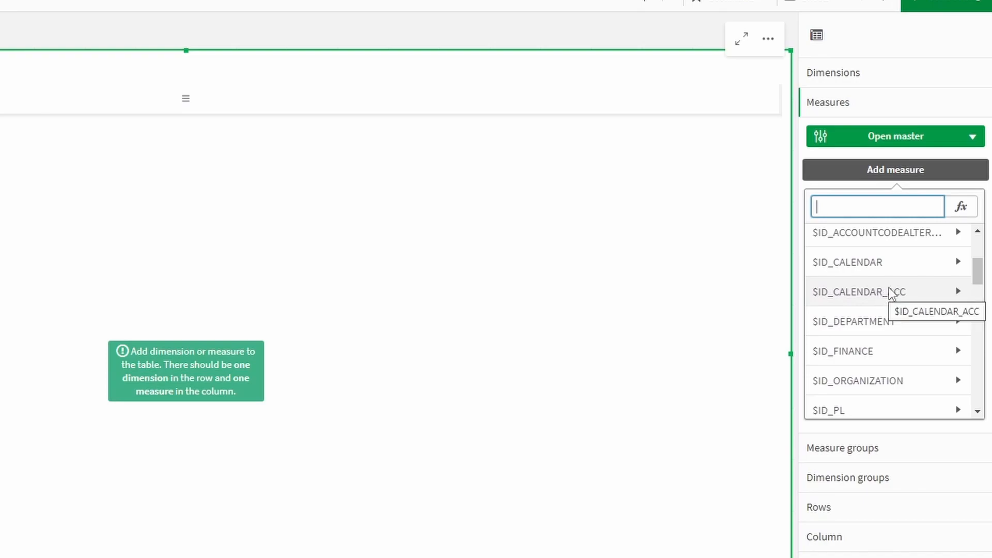
{"action": "scroll", "coordinate": [888, 290], "scroll_direction": "up", "scroll_amount": 3}
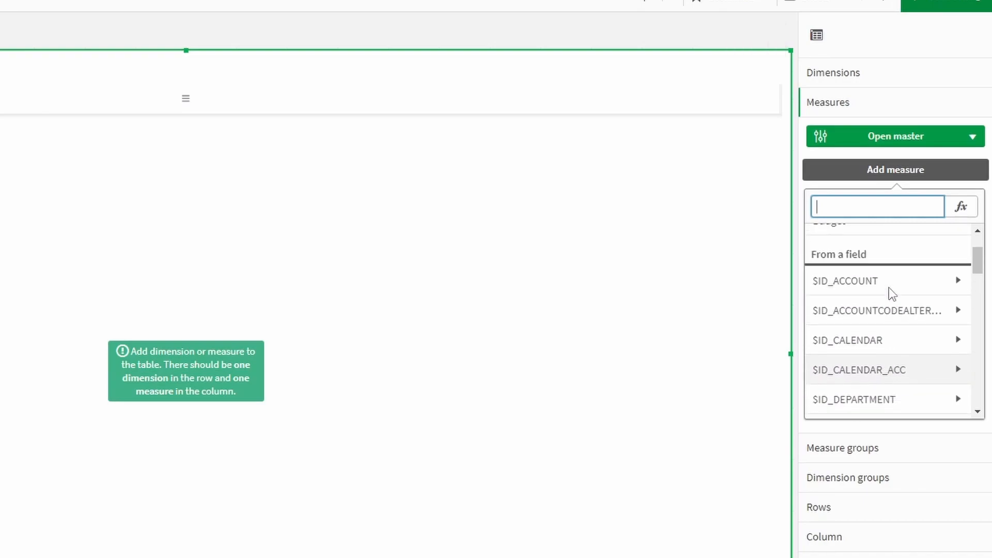
{"action": "left_click", "coordinate": [890, 155]}
{"action": "left_click", "coordinate": [877, 142]}
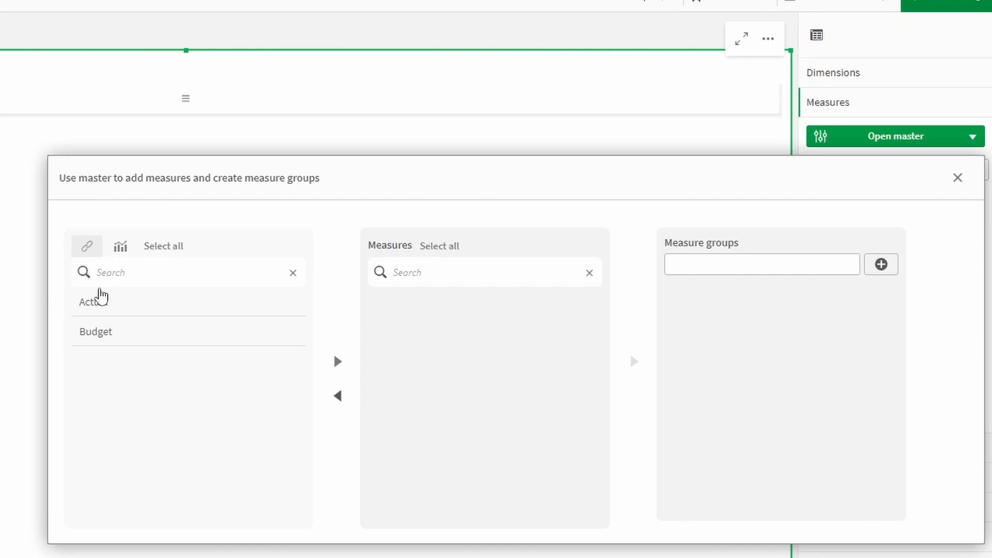
Add the Actual and Budget master measures to the table's measures
{"action": "left_click", "coordinate": [104, 305]}
{"action": "left_click", "coordinate": [114, 332]}
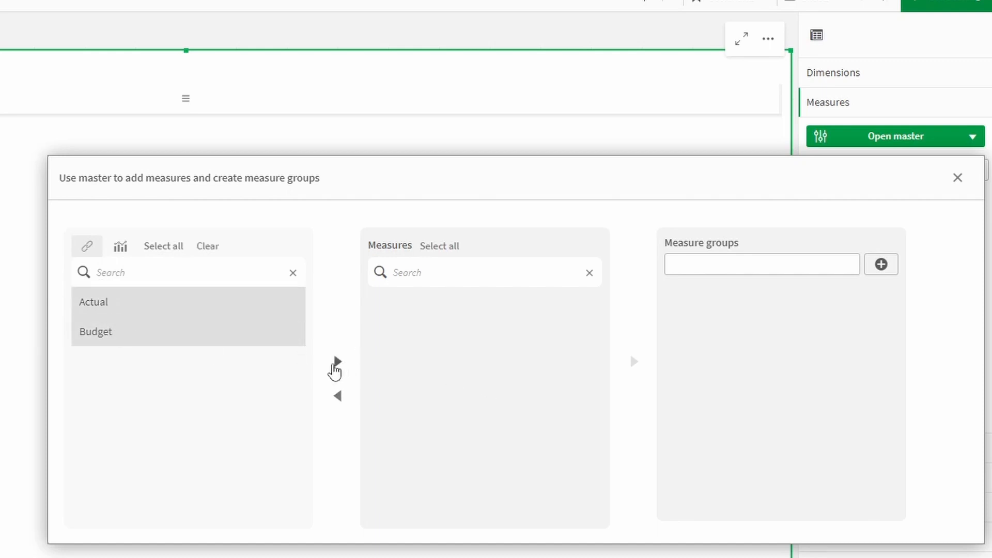
{"action": "left_click", "coordinate": [336, 363]}
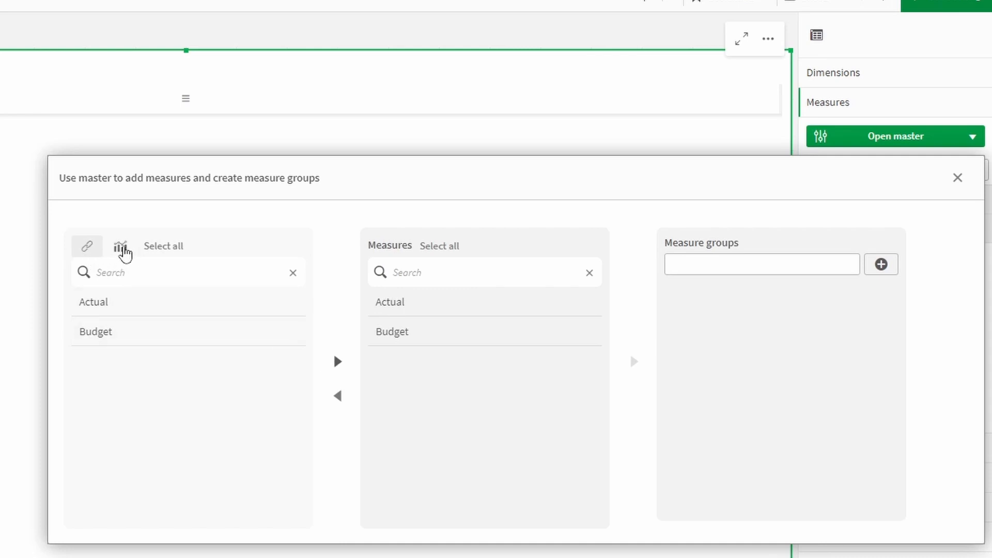
Add the Account quanity measure from the Table PL visualization
{"action": "left_click", "coordinate": [122, 249]}
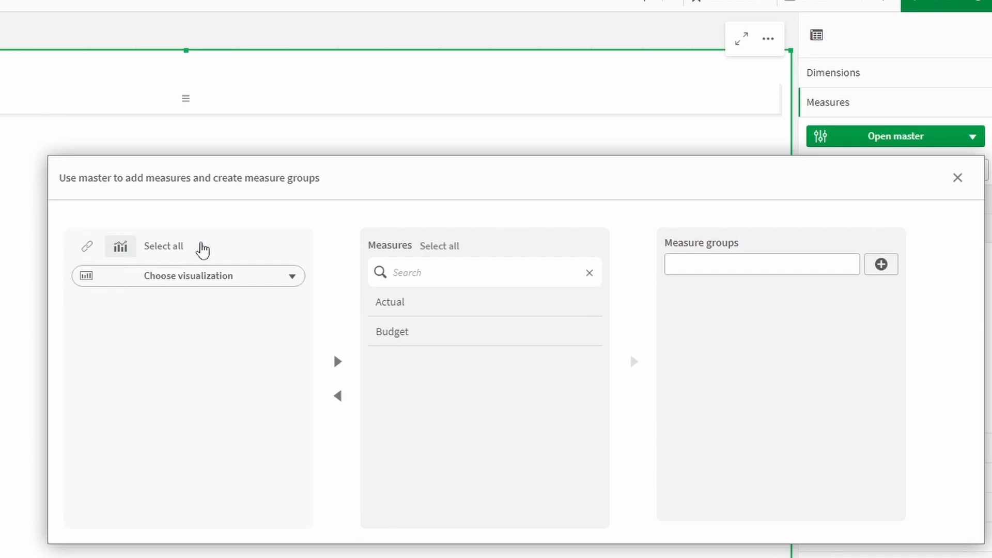
{"action": "left_click", "coordinate": [207, 279]}
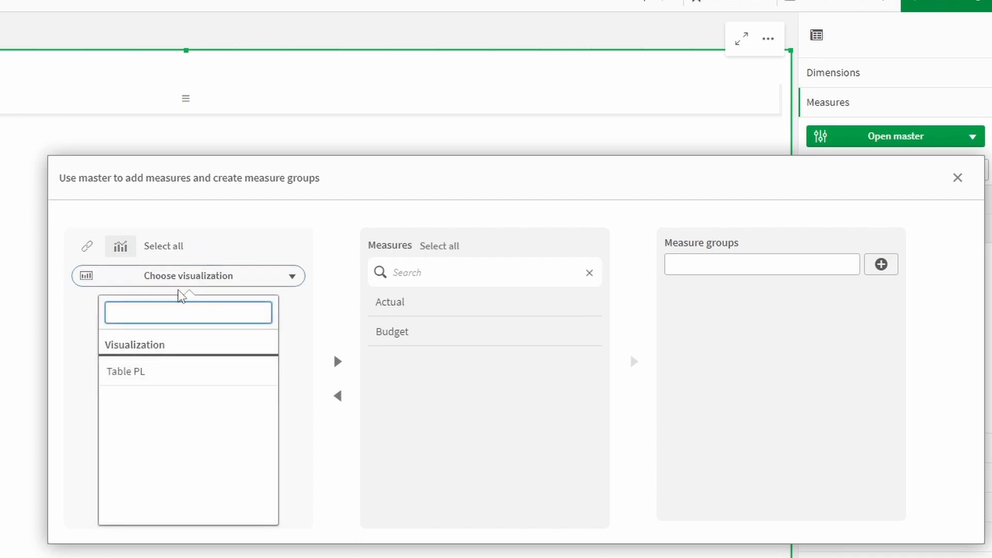
{"action": "left_click", "coordinate": [153, 379]}
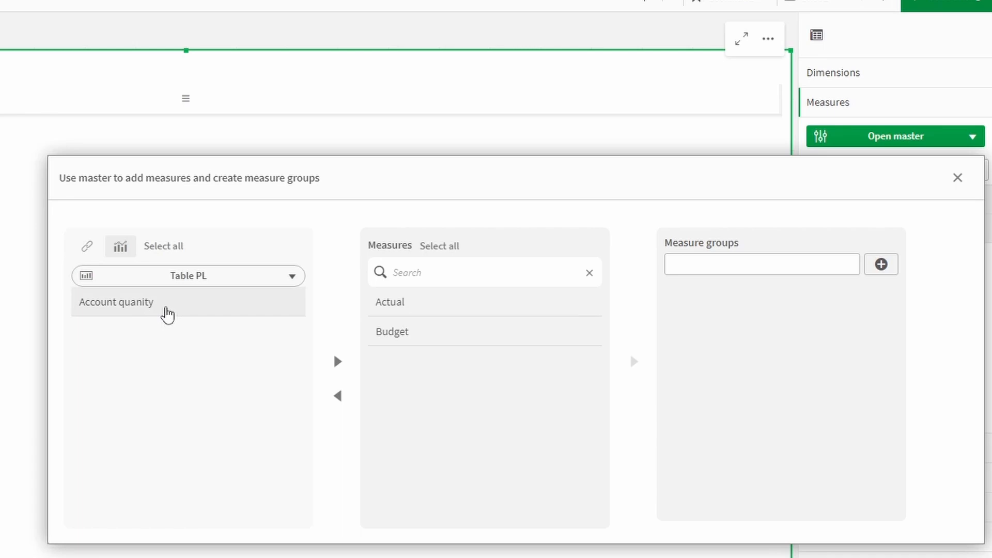
{"action": "left_click", "coordinate": [168, 314]}
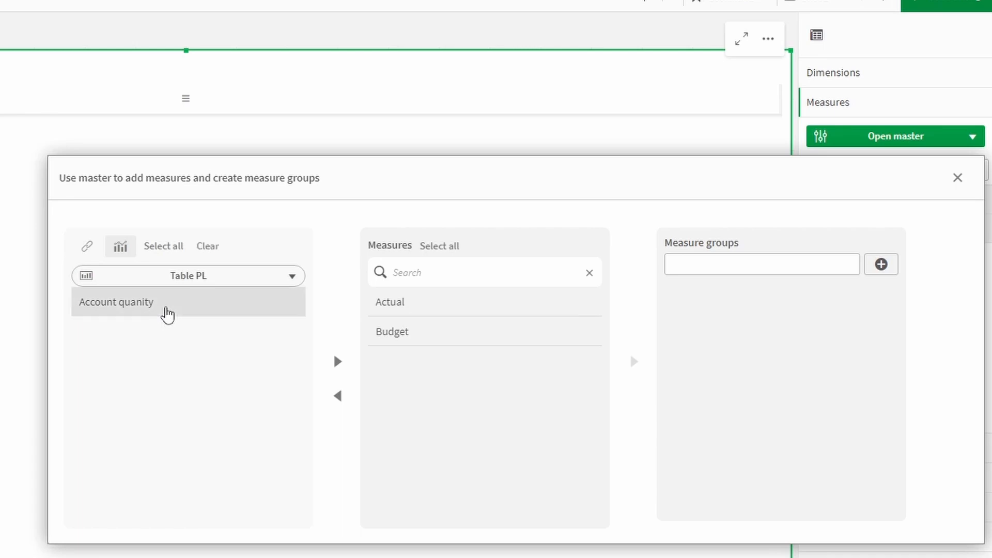
{"action": "left_click", "coordinate": [338, 362]}
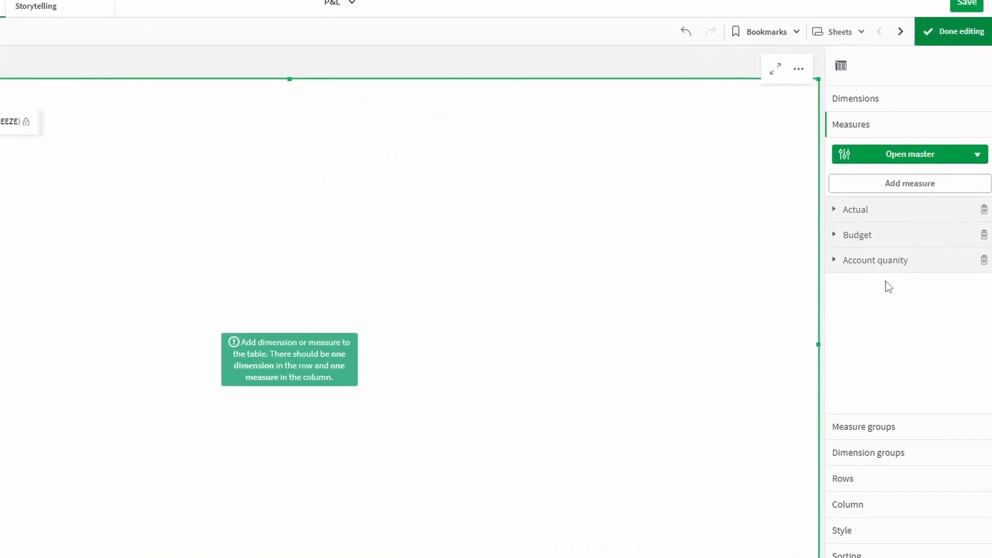
Read the Freezable measure help for Account quanity and toggle the option on and off
{"action": "left_click", "coordinate": [870, 260]}
{"action": "scroll", "coordinate": [876, 268], "scroll_direction": "down", "scroll_amount": 2}
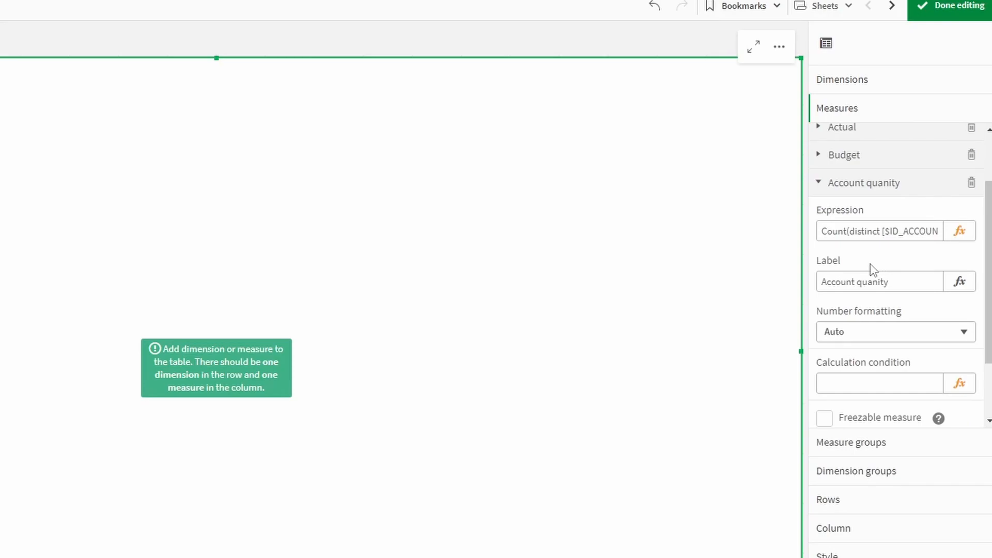
{"action": "scroll", "coordinate": [871, 266], "scroll_direction": "down", "scroll_amount": 2}
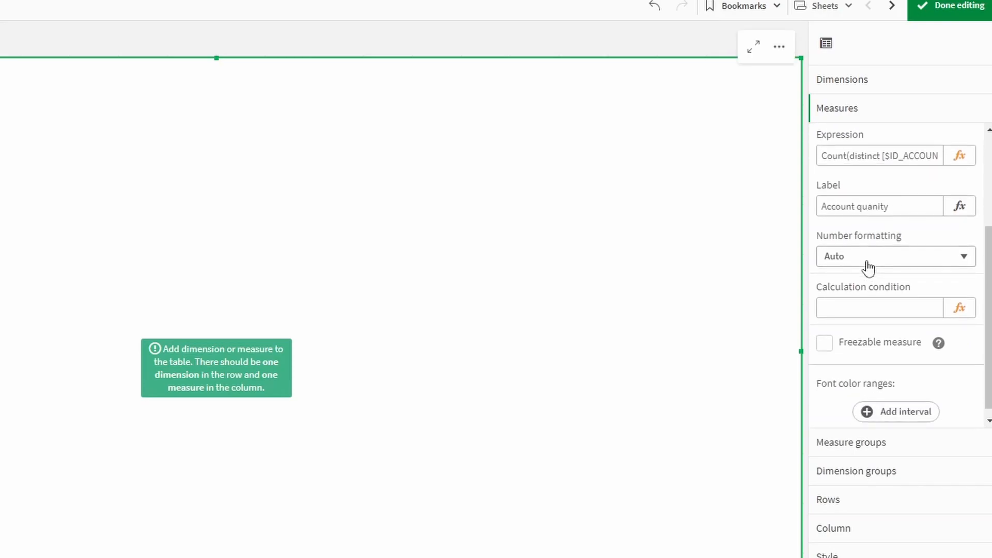
{"action": "scroll", "coordinate": [869, 287], "scroll_direction": "down", "scroll_amount": 1}
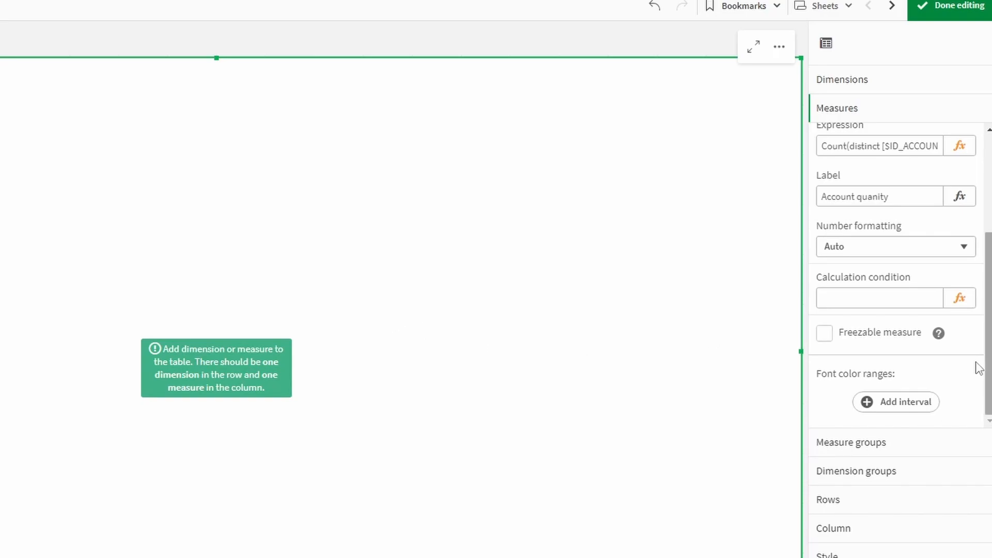
{"action": "left_click", "coordinate": [938, 335]}
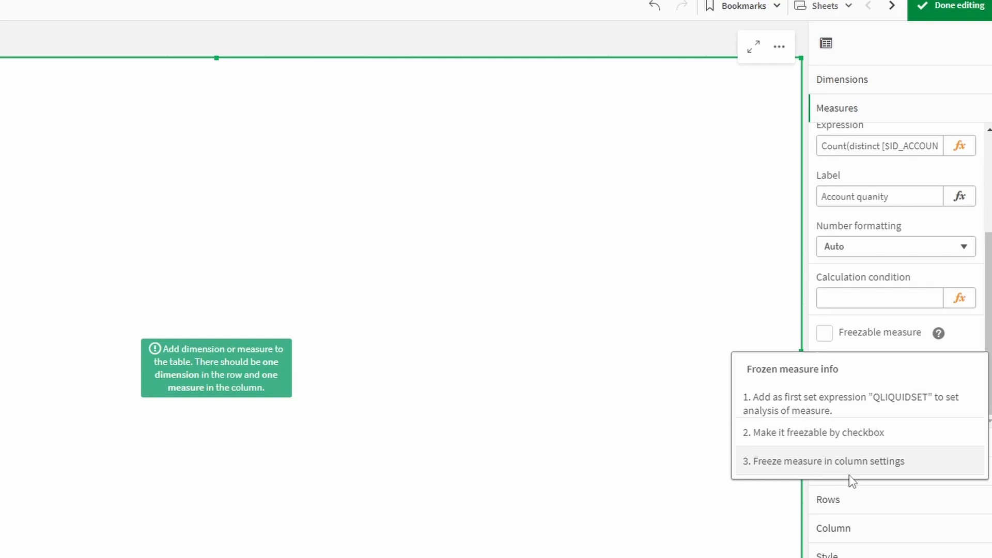
{"action": "left_click", "coordinate": [946, 346]}
{"action": "left_click", "coordinate": [902, 335]}
Select the whole Account quanity Count(distinct …) expression to copy it
{"action": "scroll", "coordinate": [931, 350], "scroll_direction": "up", "scroll_amount": 2}
{"action": "left_click", "coordinate": [920, 223]}
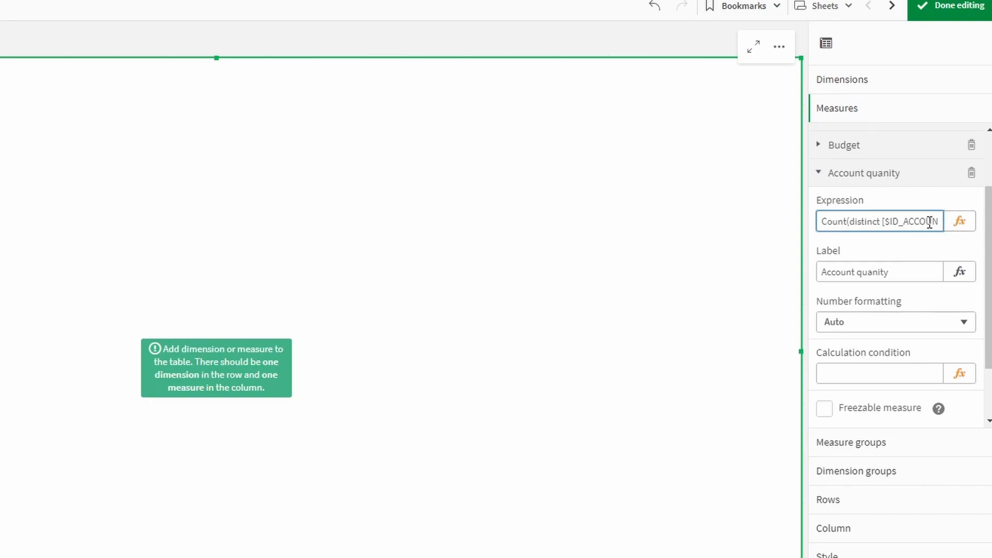
{"action": "key", "text": "ctrl+a"}
Add a measure by pasting the expression and inserting {<QLIQUIDSET>}, giving Count({<QLIQUIDSET>}distinct [$ID_ACCOUNT])
{"action": "left_click", "coordinate": [870, 178]}
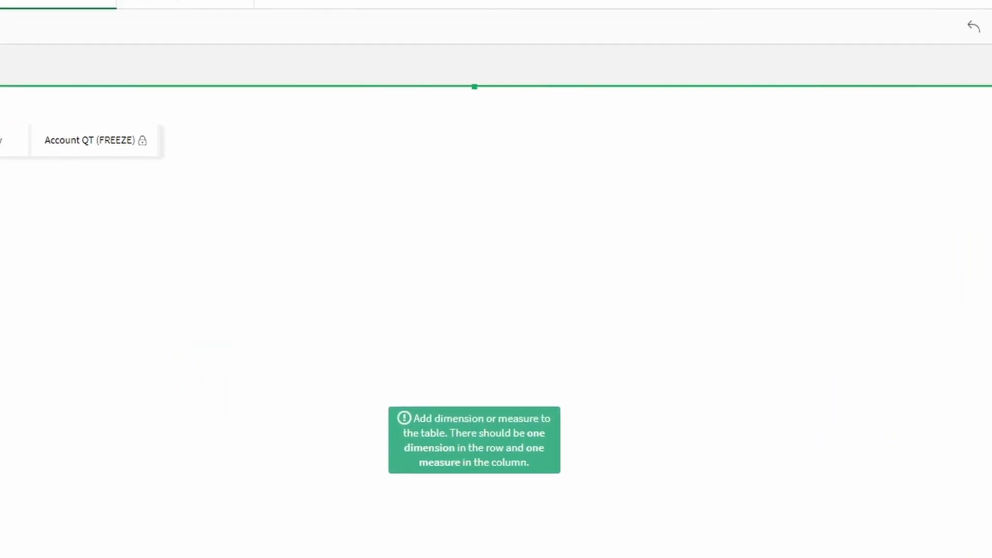
{"action": "type", "text": "Count(distinct [$ID_ACCOUNT])"}
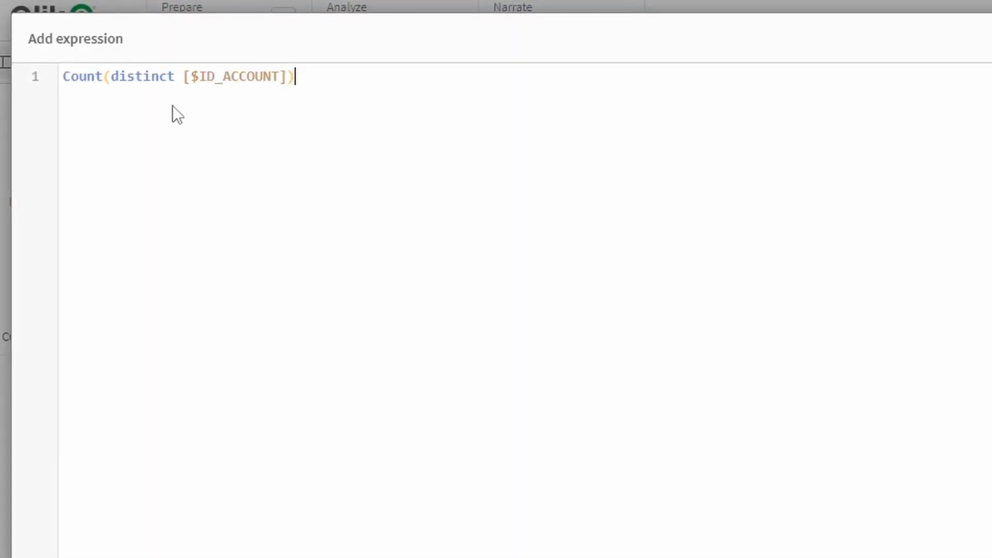
{"action": "left_click", "coordinate": [110, 91]}
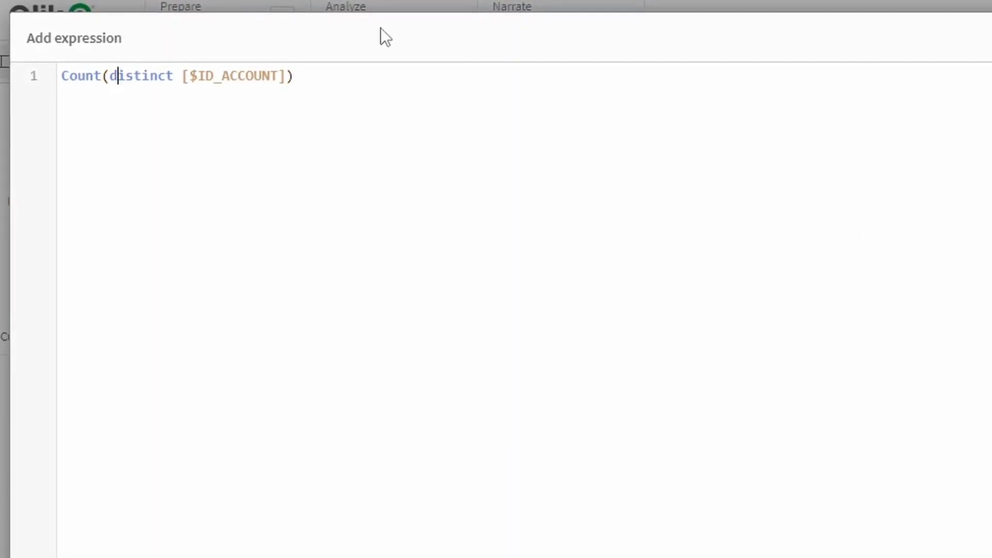
{"action": "type", "text": "{"}
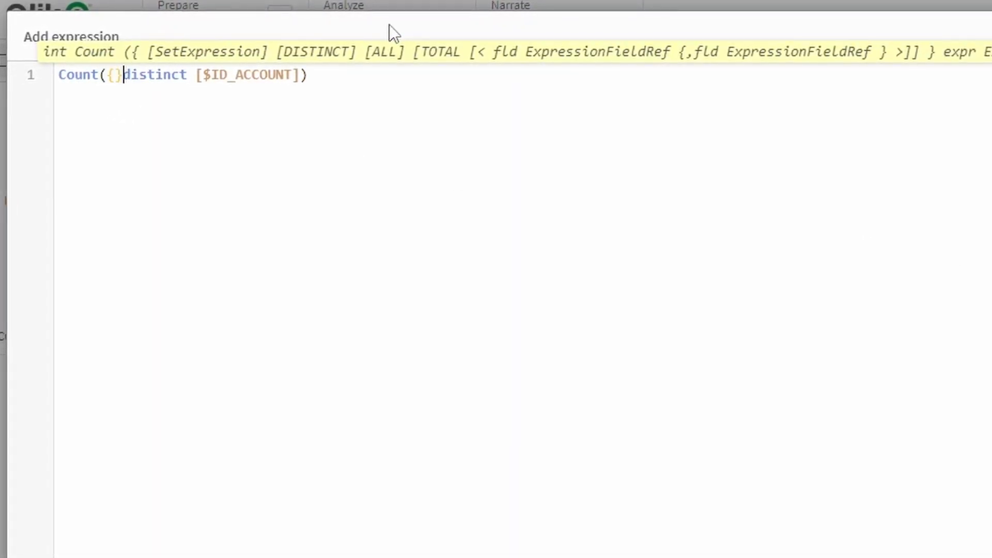
{"action": "type", "text": "<>"}
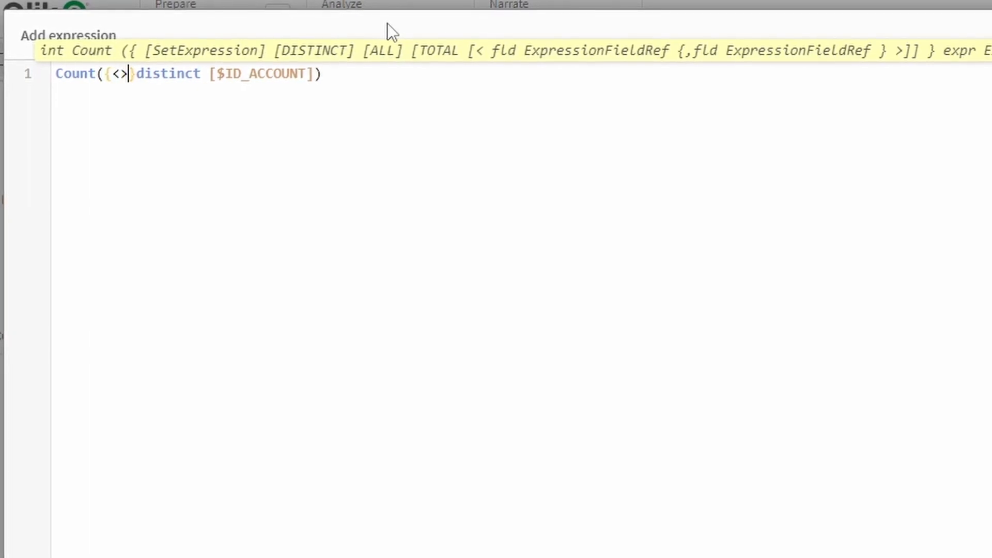
{"action": "type", "text": "QLIK"}
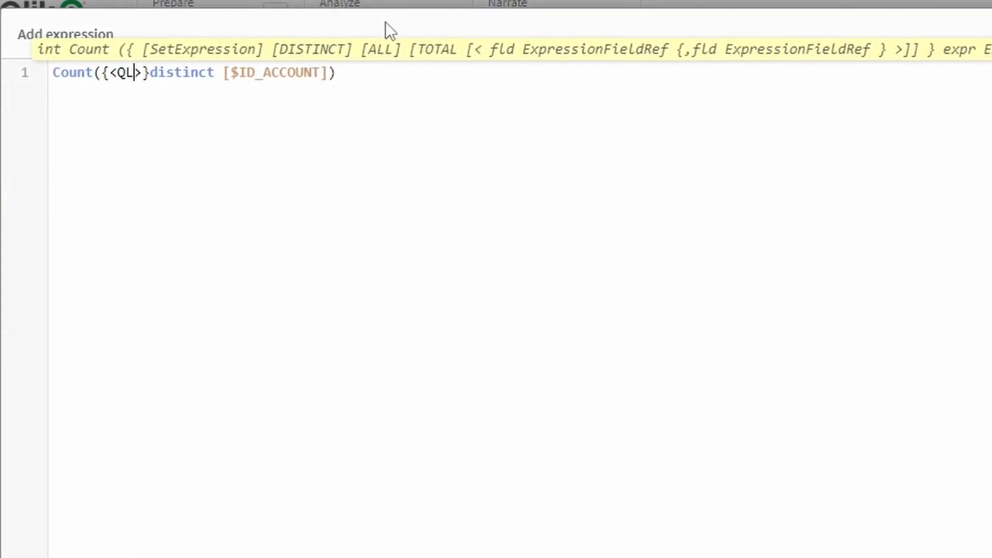
{"action": "type", "text": "UIDSET"}
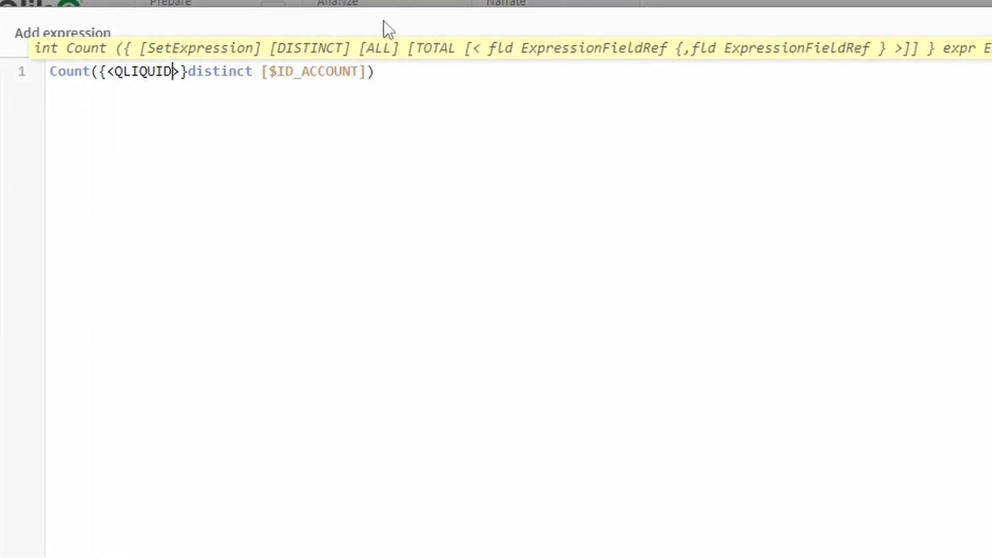
{"action": "left_click", "coordinate": [533, 379]}
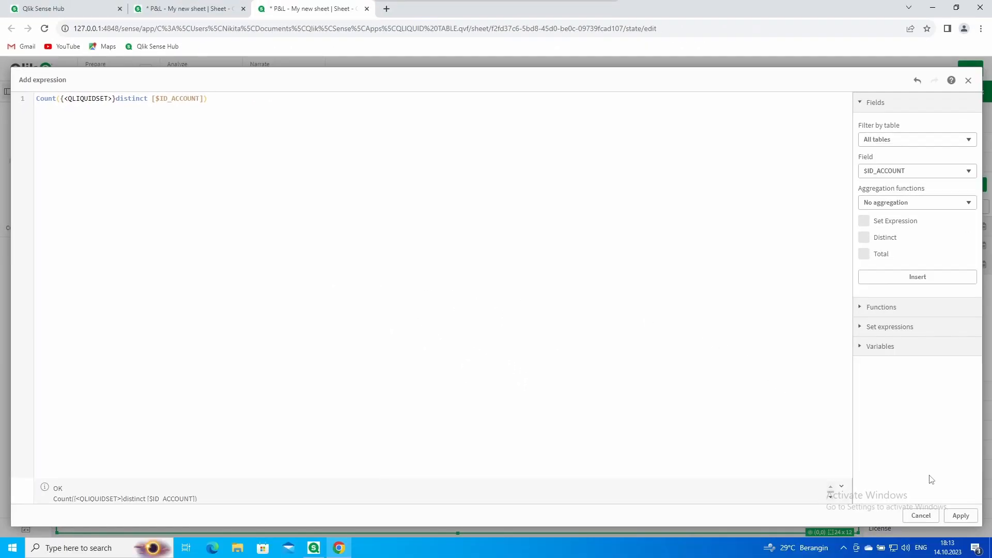
{"action": "left_click", "coordinate": [961, 516]}
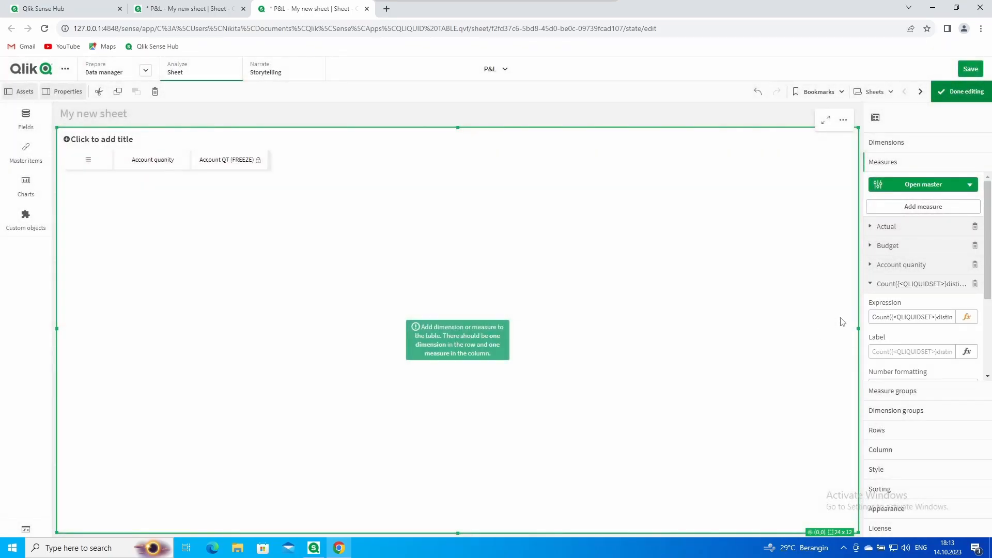
Label the new measure 'Account QT (FREEZE)', tick Freezable measure, and open the rows and columns editor
{"action": "left_click", "coordinate": [900, 350]}
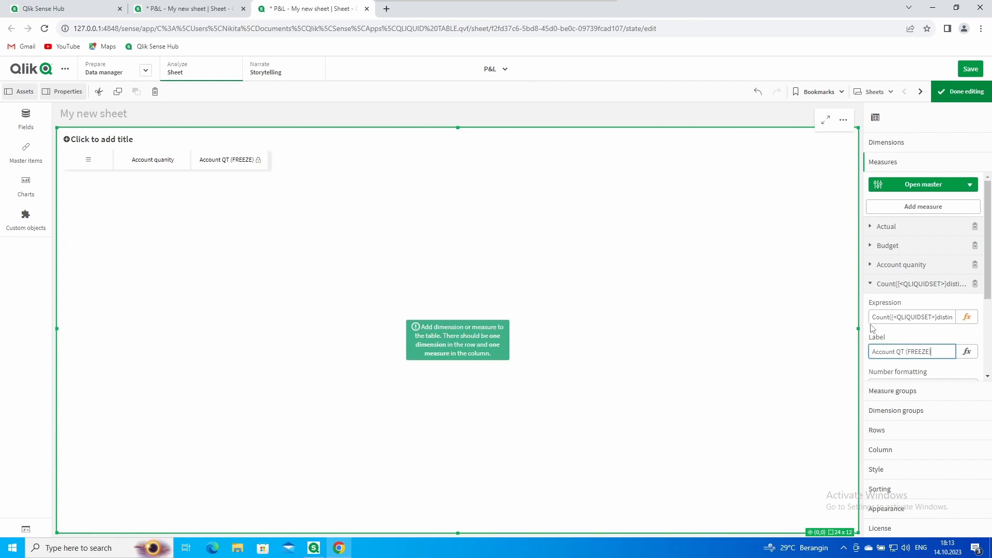
{"action": "scroll", "coordinate": [930, 336], "scroll_direction": "down", "scroll_amount": 3}
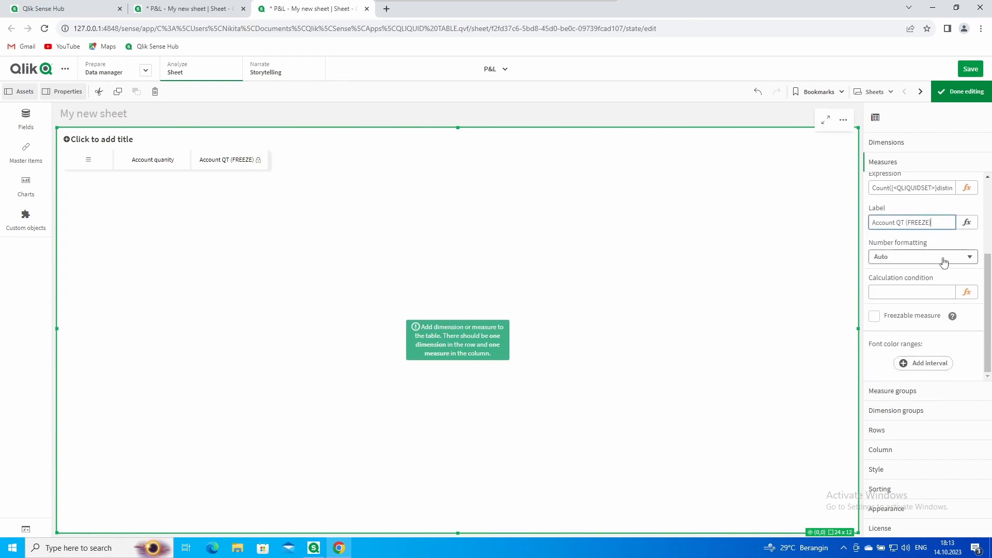
{"action": "left_click", "coordinate": [921, 319]}
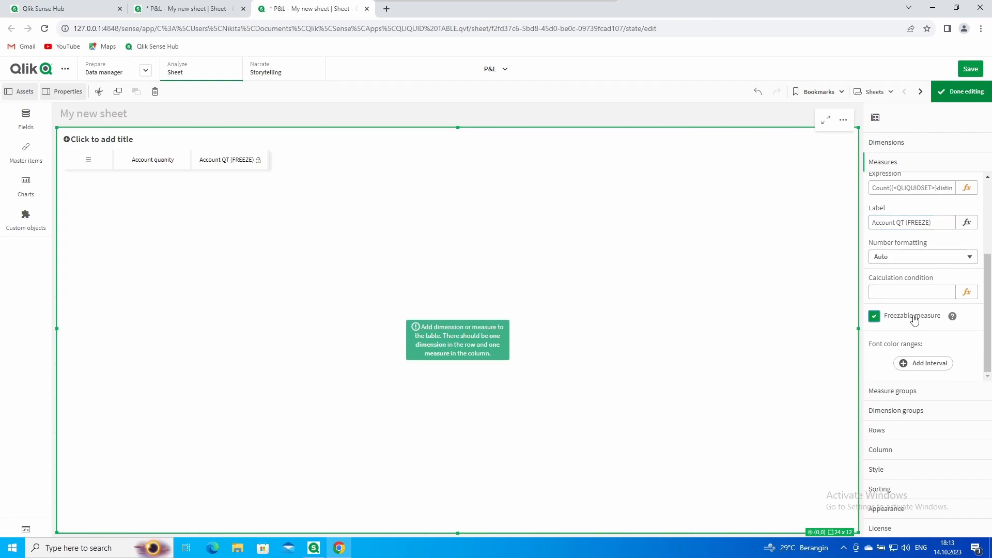
{"action": "scroll", "coordinate": [896, 264], "scroll_direction": "up", "scroll_amount": 1}
{"action": "left_click", "coordinate": [895, 263]}
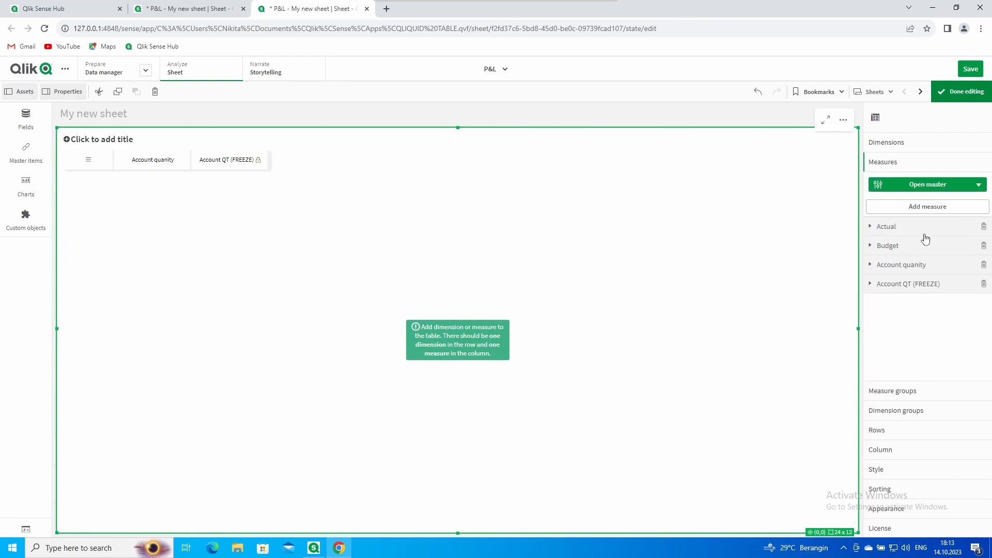
{"action": "left_click", "coordinate": [88, 161]}
{"action": "left_click", "coordinate": [107, 160]}
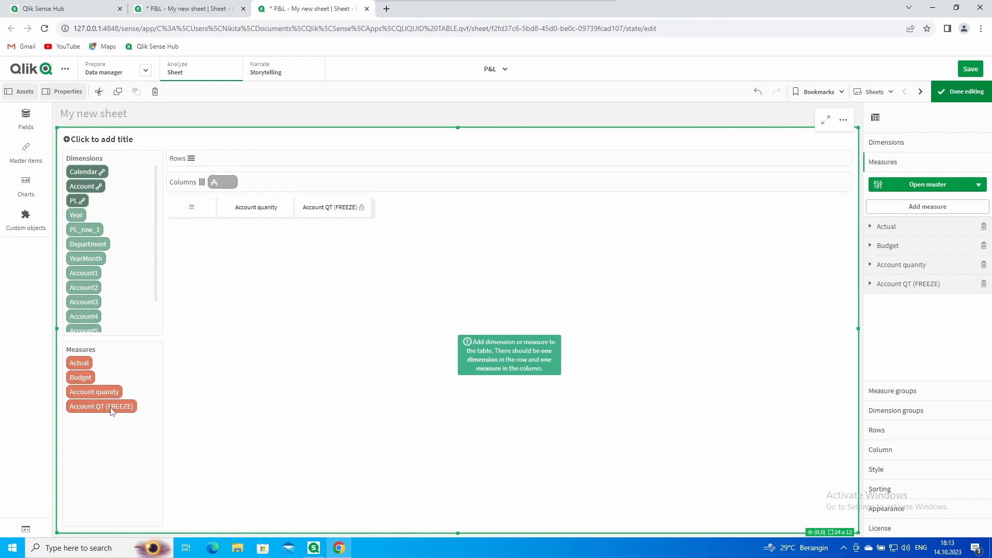
Save the sheet and lay out Year rows with Account quanity and Account QT (FREEZE) columns
{"action": "left_click_drag", "start_coordinate": [94, 391], "coordinate": [232, 182]}
{"action": "left_click", "coordinate": [969, 71]}
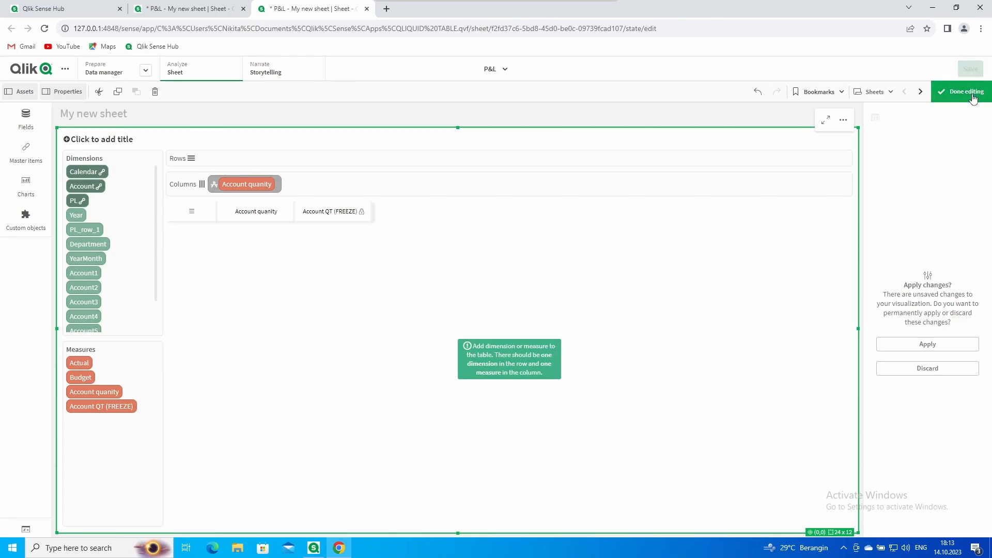
{"action": "left_click", "coordinate": [962, 92]}
{"action": "left_click_drag", "start_coordinate": [41, 412], "coordinate": [238, 173]}
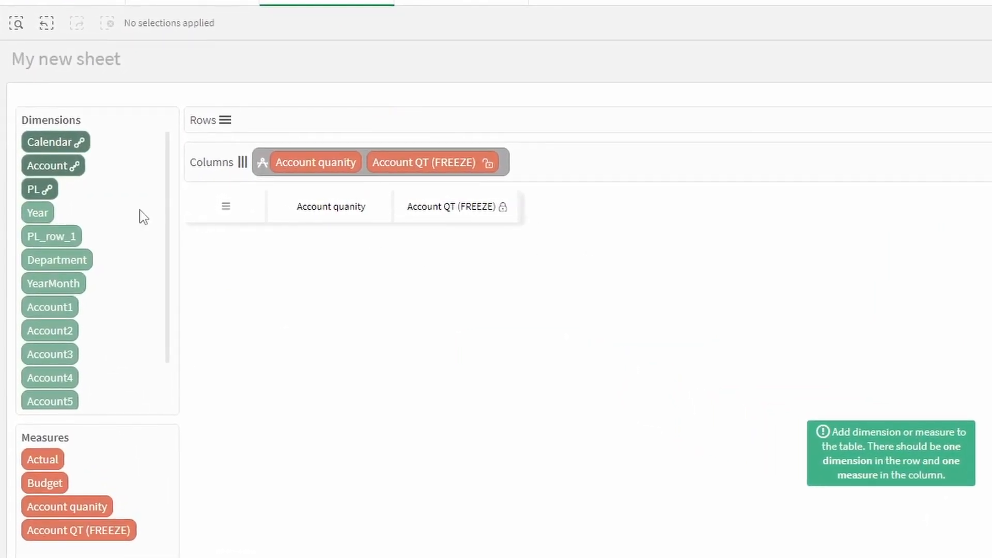
{"action": "left_click_drag", "start_coordinate": [39, 219], "coordinate": [253, 121]}
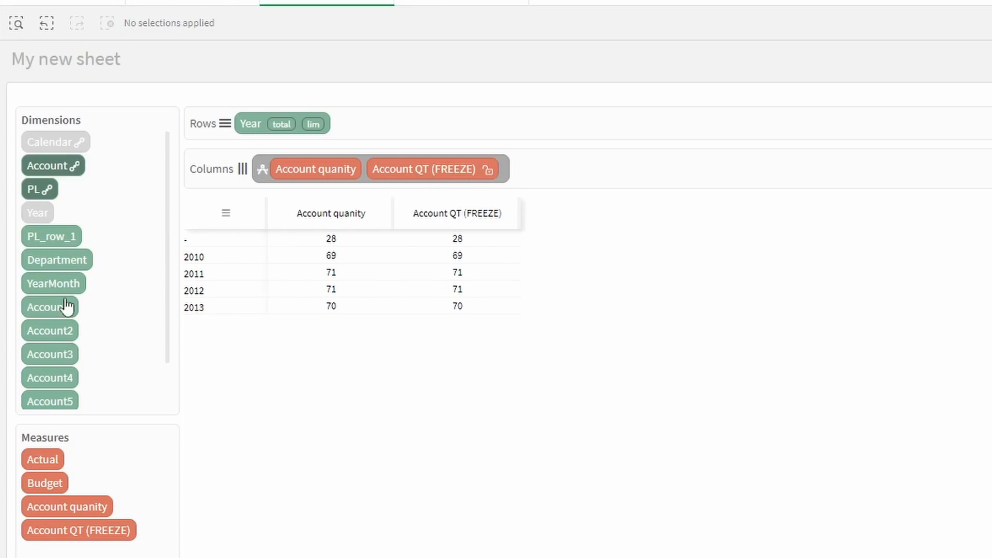
Select Year 2011 and freeze the Account QT (FREEZE) values
{"action": "left_click", "coordinate": [251, 126]}
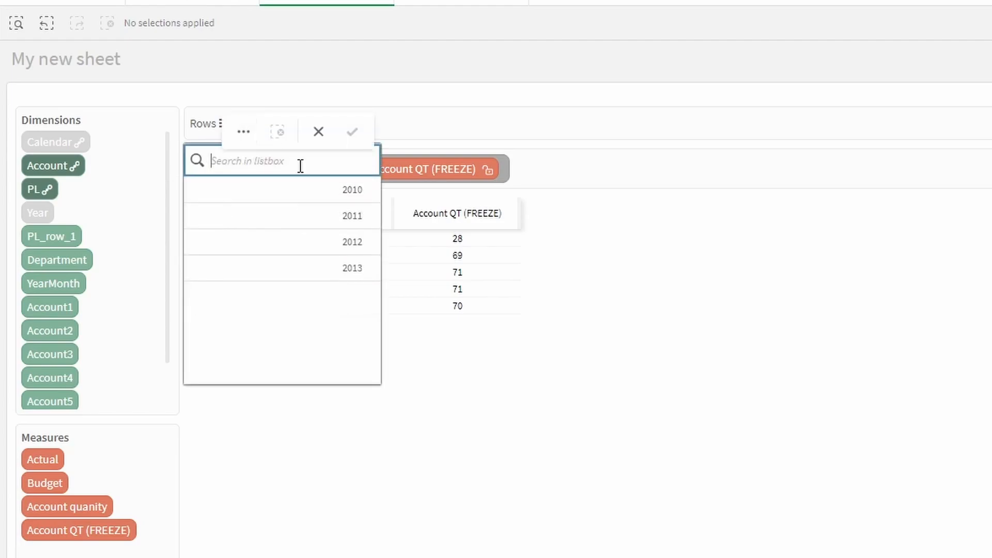
{"action": "left_click", "coordinate": [351, 224]}
{"action": "left_click", "coordinate": [352, 133]}
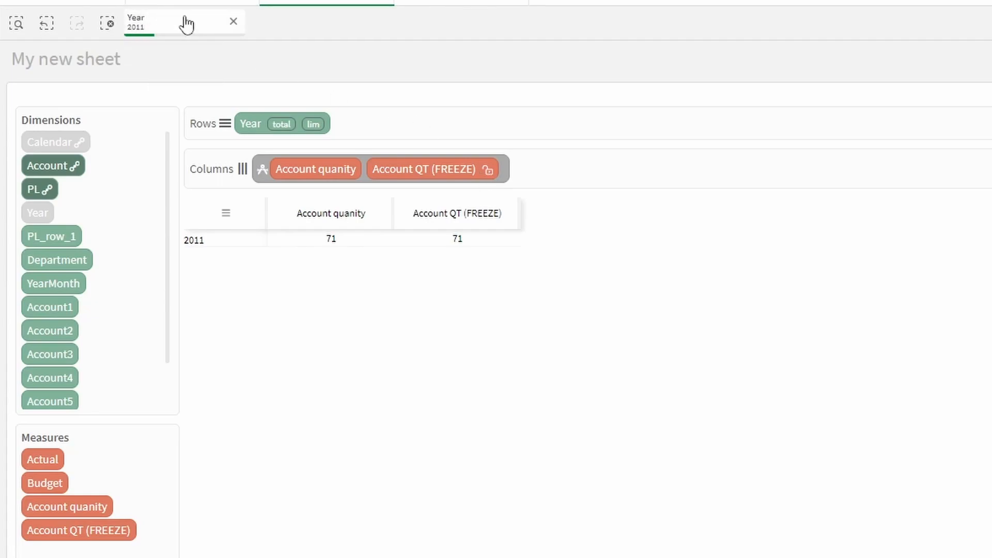
{"action": "left_click", "coordinate": [490, 170]}
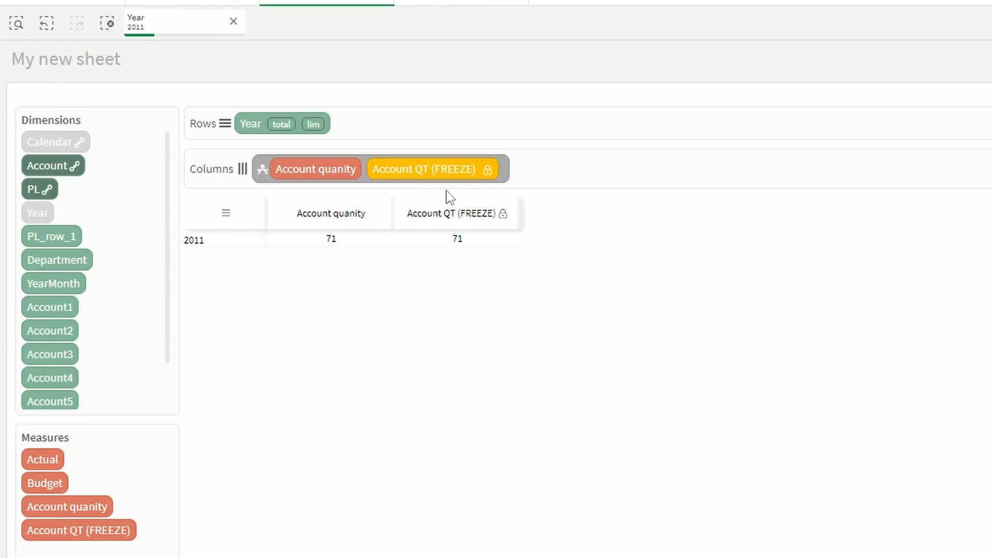
Clear the 2011 selection to compare all years, then unfreeze Account QT (FREEZE)
{"action": "mouse_move", "coordinate": [509, 221]}
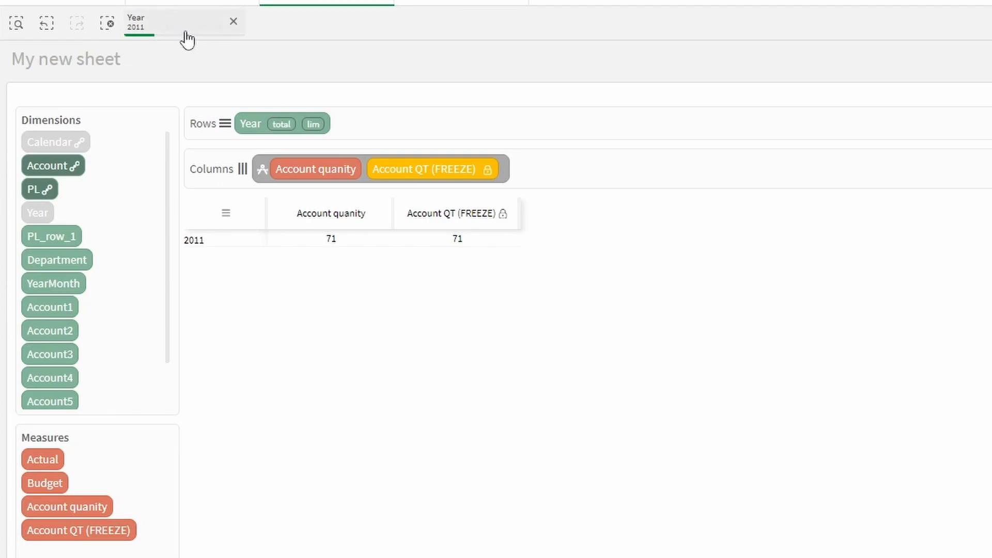
{"action": "left_click", "coordinate": [105, 26]}
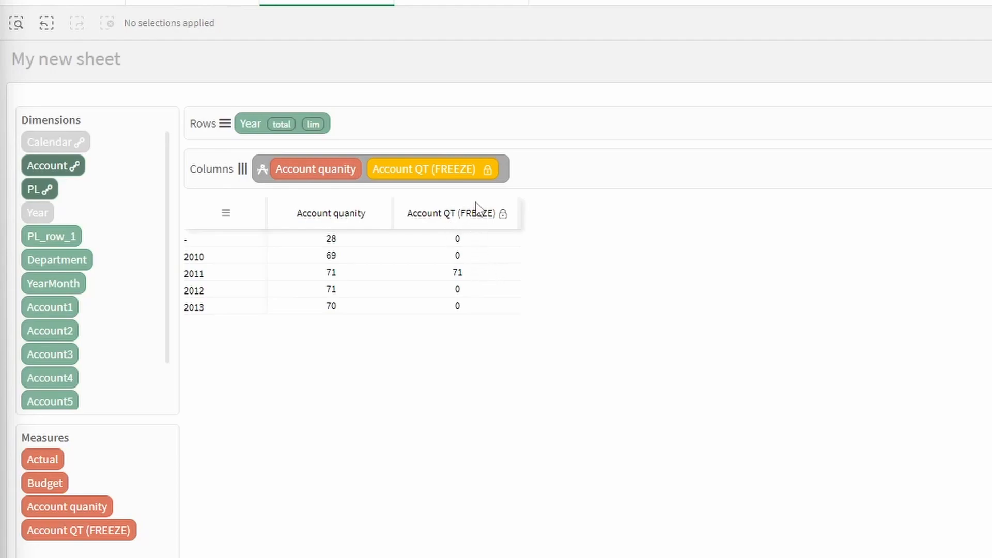
{"action": "left_click", "coordinate": [488, 170]}
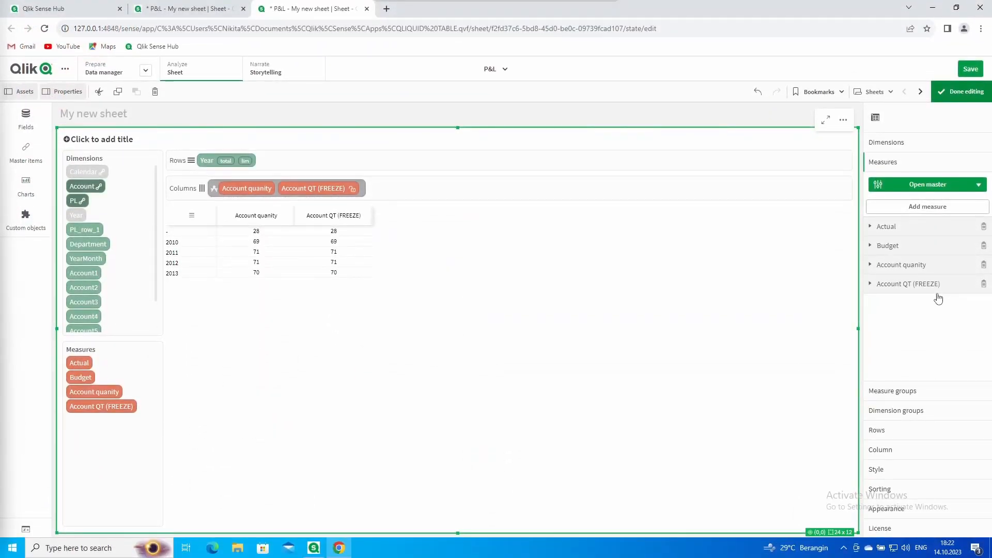
Add font colour ranges to Account quanity with a third, grey interval
{"action": "left_click", "coordinate": [930, 266]}
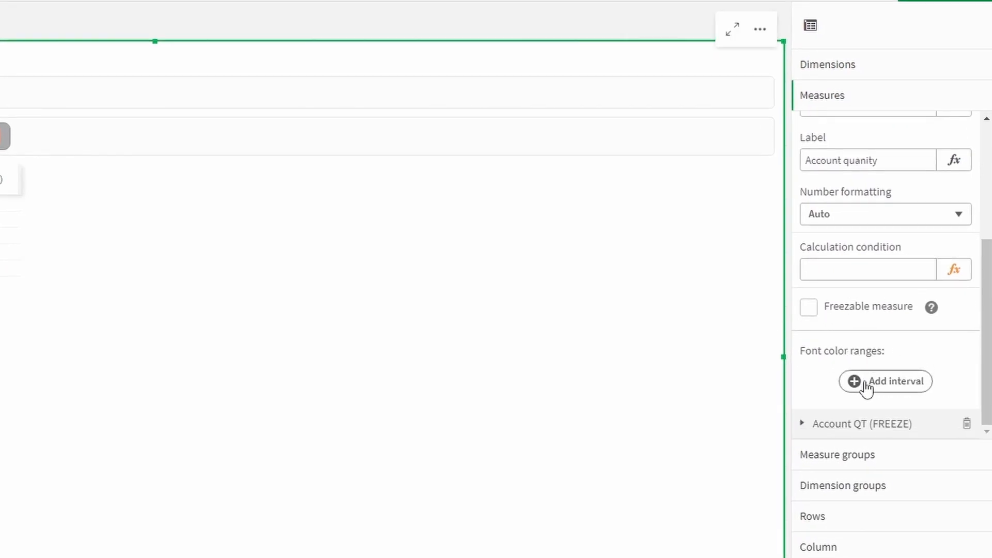
{"action": "left_click", "coordinate": [924, 381]}
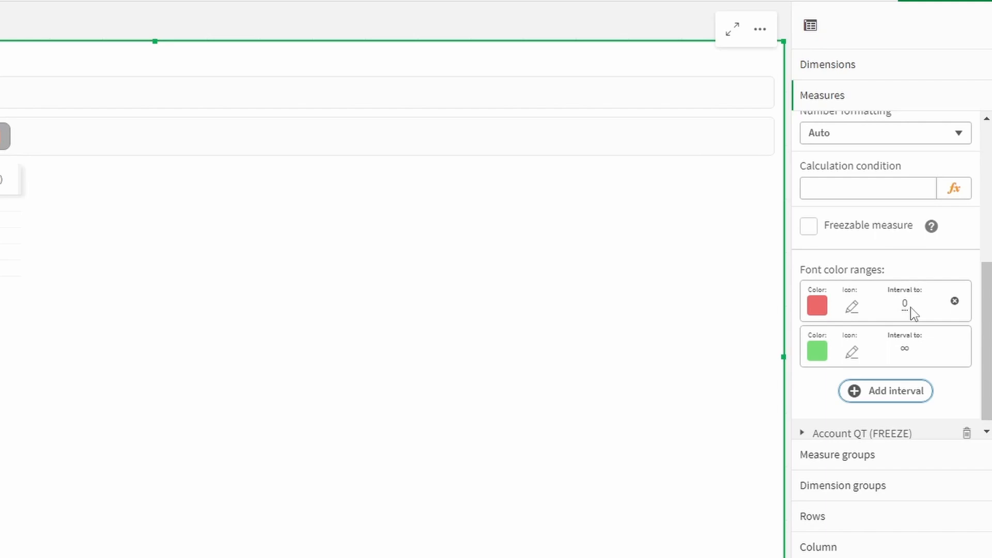
{"action": "left_click", "coordinate": [908, 390]}
{"action": "scroll", "coordinate": [909, 364], "scroll_direction": "down", "scroll_amount": 1}
{"action": "scroll", "coordinate": [910, 364], "scroll_direction": "up", "scroll_amount": 2}
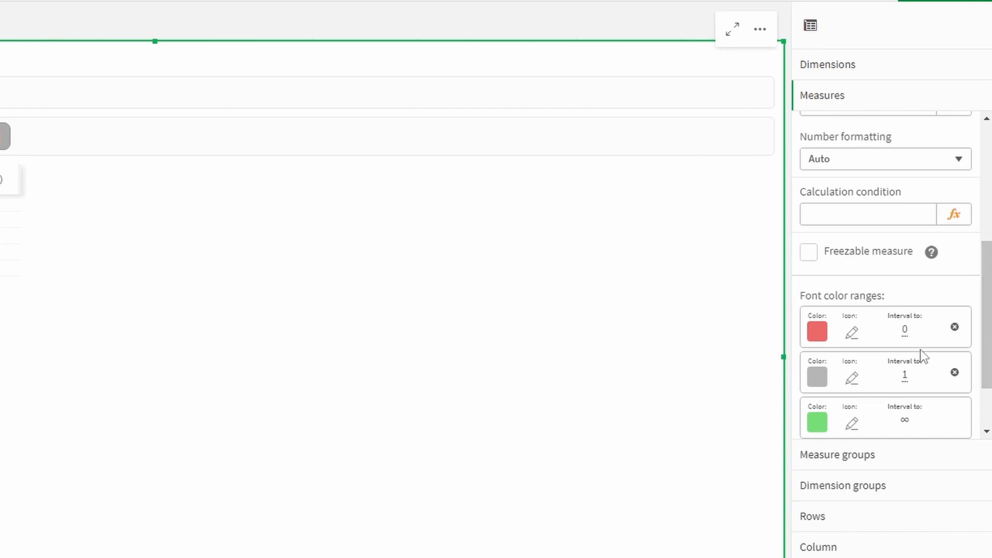
Set the grey range's upper limit to 70
{"action": "left_click", "coordinate": [904, 376]}
{"action": "left_click", "coordinate": [852, 446]}
{"action": "type", "text": "1"}
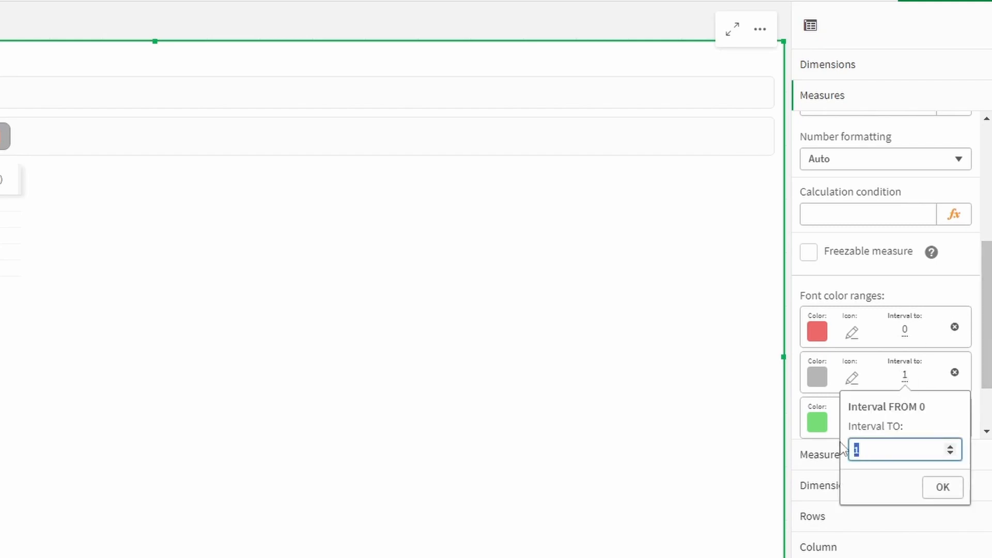
{"action": "type", "text": "70"}
{"action": "left_click", "coordinate": [944, 488]}
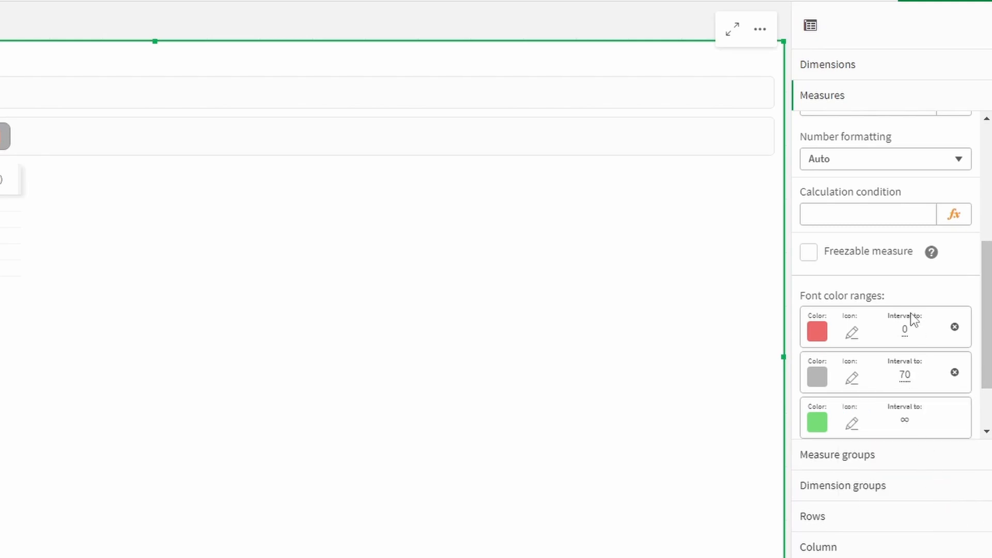
Set the red range's upper limit to 40 and recheck the Account quanity settings
{"action": "left_click", "coordinate": [905, 331]}
{"action": "double_click", "coordinate": [879, 404]}
{"action": "type", "text": "40"}
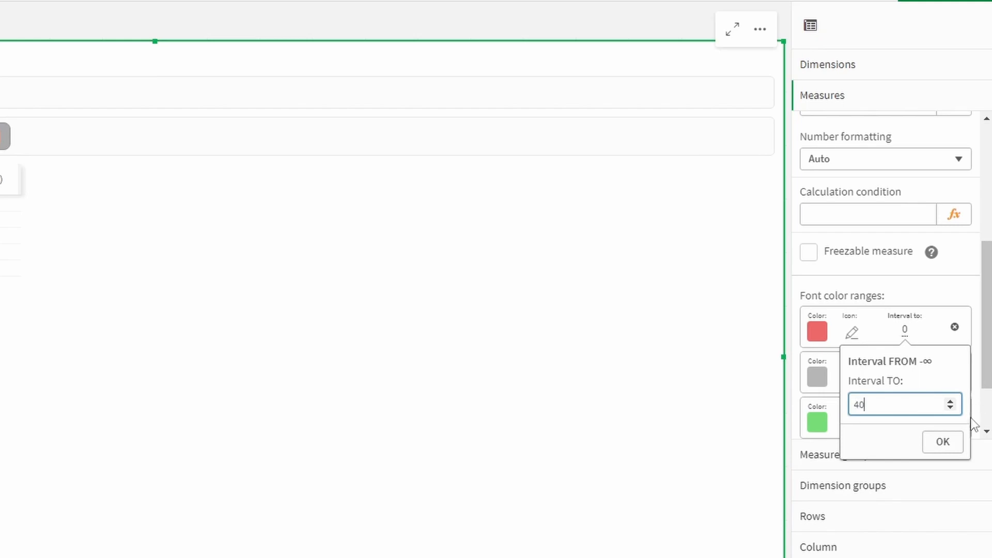
{"action": "left_click", "coordinate": [944, 444]}
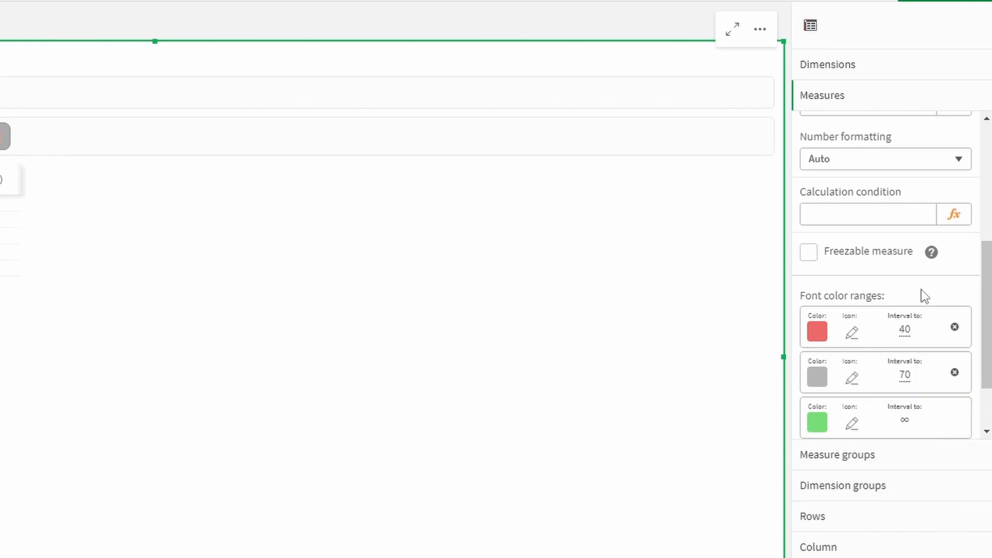
{"action": "scroll", "coordinate": [922, 310], "scroll_direction": "down", "scroll_amount": 2}
{"action": "scroll", "coordinate": [923, 315], "scroll_direction": "up", "scroll_amount": 2}
{"action": "scroll", "coordinate": [893, 250], "scroll_direction": "up", "scroll_amount": 5}
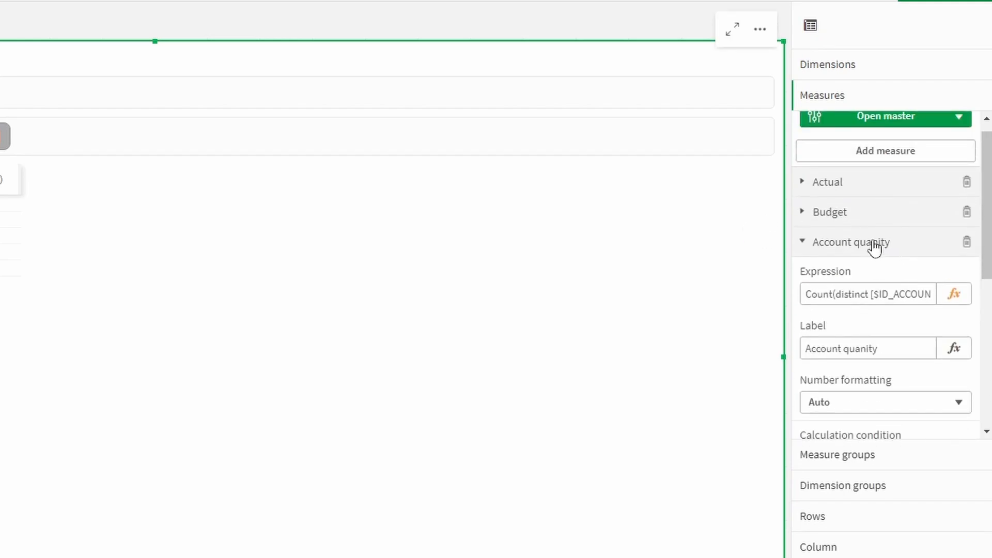
{"action": "left_click", "coordinate": [874, 242]}
{"action": "left_click", "coordinate": [902, 266]}
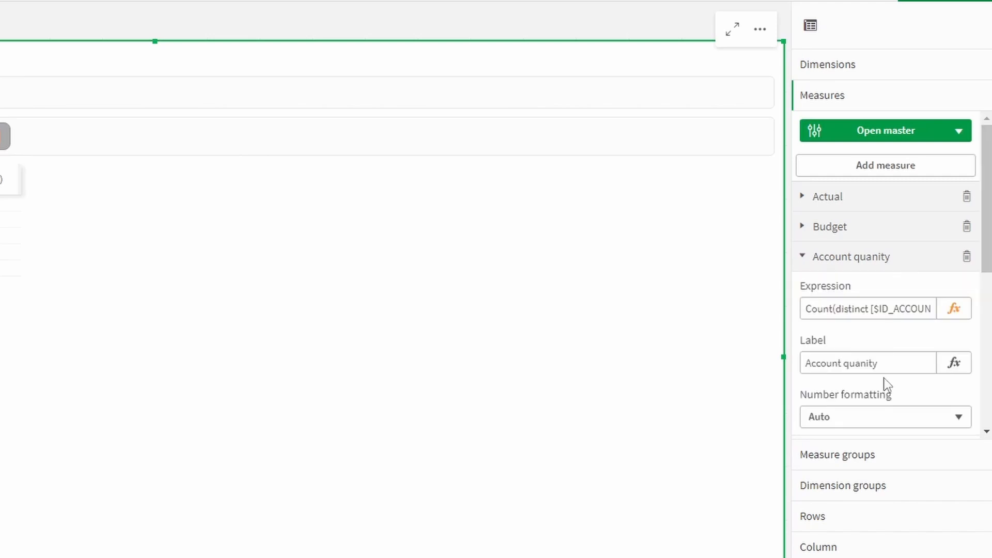
{"action": "scroll", "coordinate": [886, 383], "scroll_direction": "down", "scroll_amount": 4}
Put Account quanity back into the table columns and show its measure properties
{"action": "left_click", "coordinate": [232, 185]}
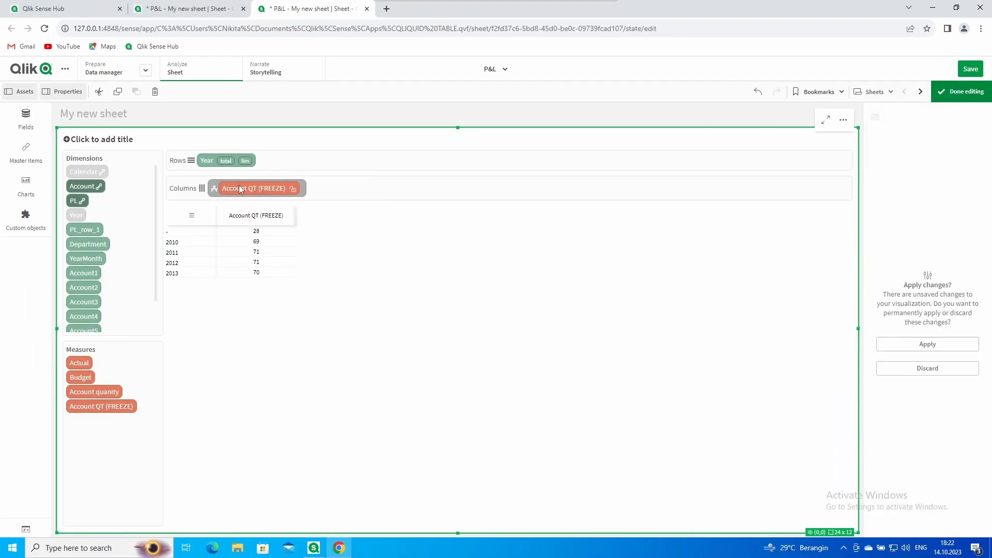
{"action": "left_click_drag", "start_coordinate": [94, 391], "coordinate": [231, 187]}
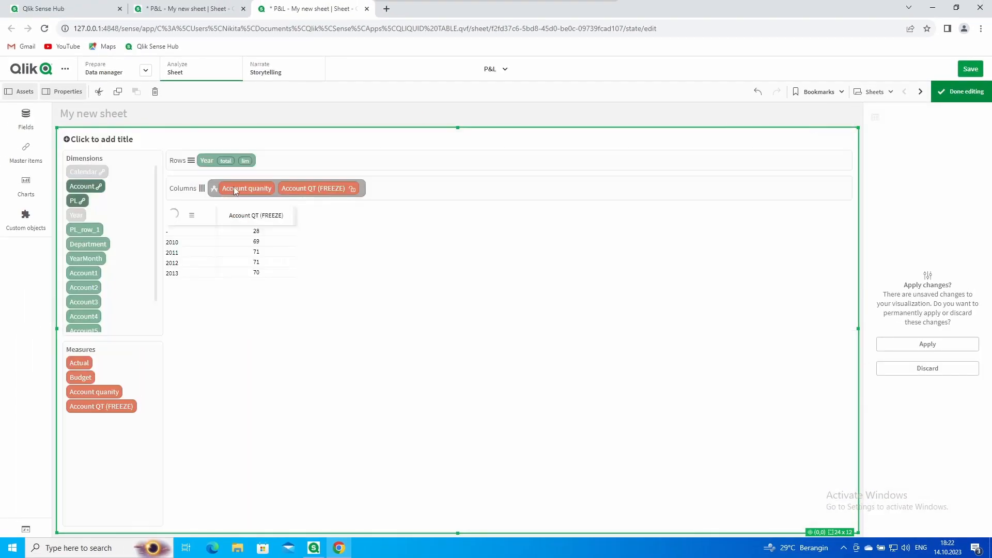
{"action": "left_click", "coordinate": [910, 344]}
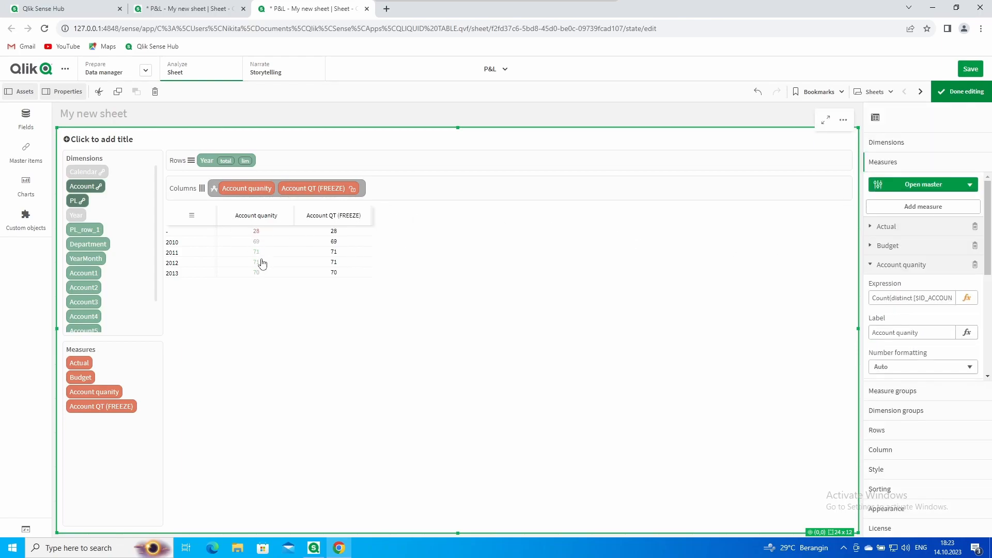
Give the red, grey and green ranges warning, checkmark and lightbulb icons, then save
{"action": "scroll", "coordinate": [901, 279], "scroll_direction": "down", "scroll_amount": 1}
{"action": "scroll", "coordinate": [901, 279], "scroll_direction": "down", "scroll_amount": 5}
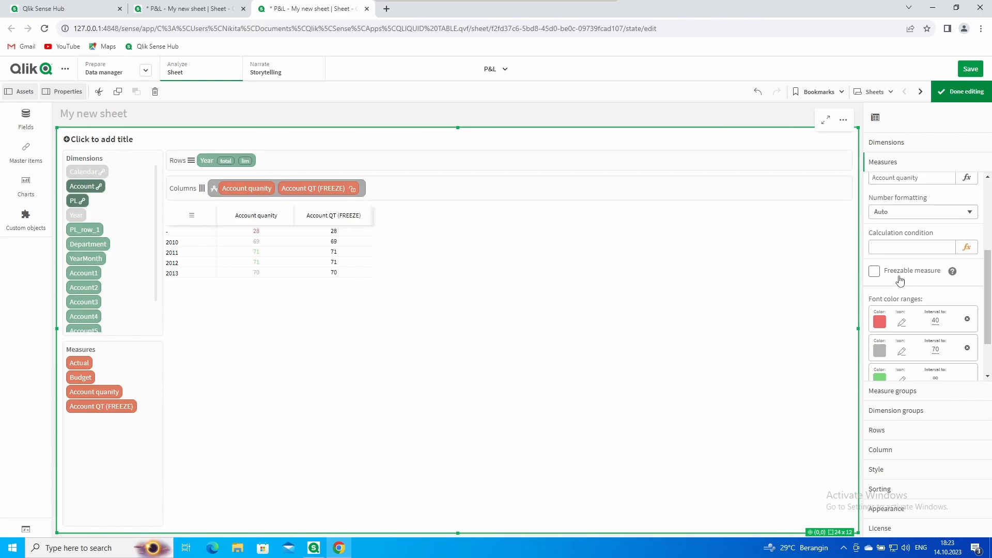
{"action": "left_click", "coordinate": [902, 271]}
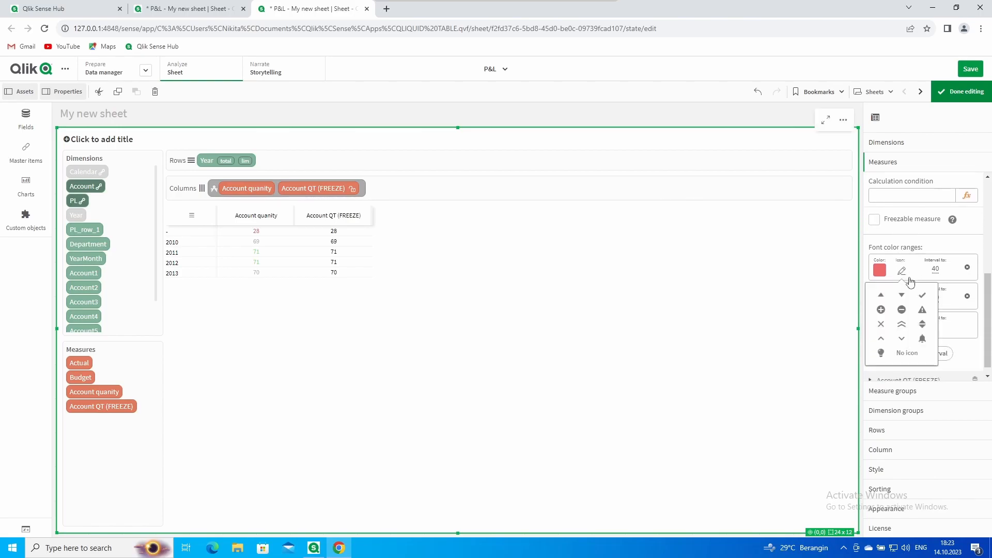
{"action": "left_click", "coordinate": [923, 312]}
{"action": "left_click", "coordinate": [910, 301]}
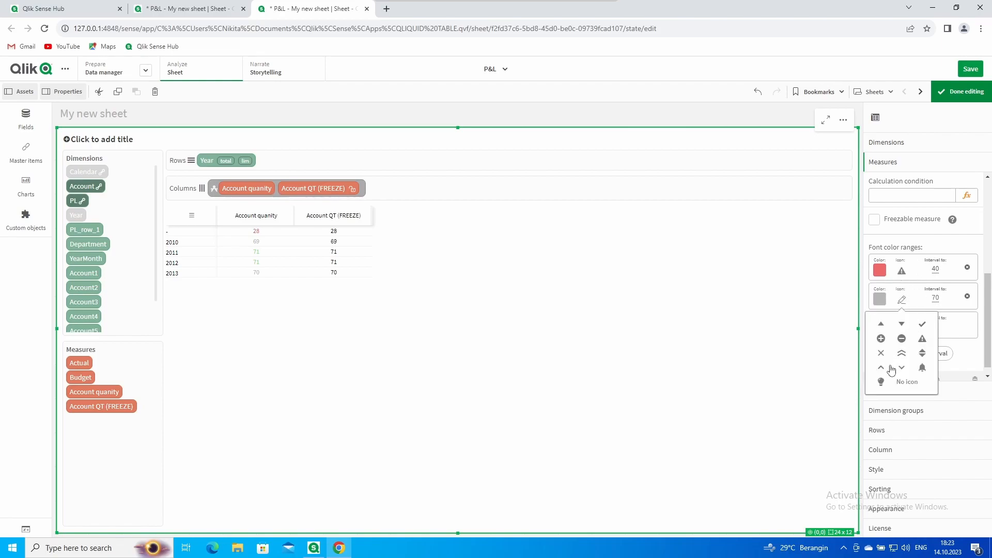
{"action": "left_click", "coordinate": [923, 324]}
{"action": "left_click", "coordinate": [902, 328]}
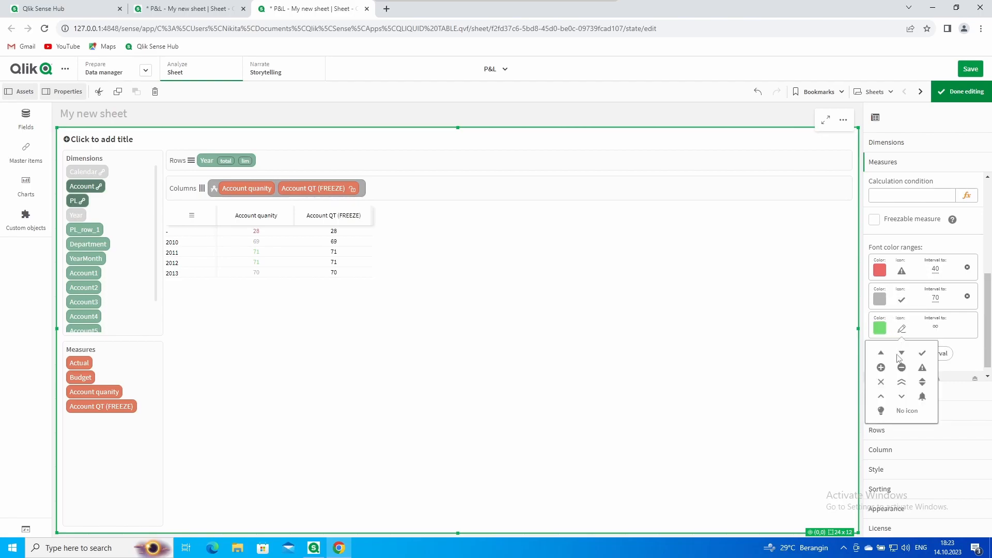
{"action": "left_click", "coordinate": [881, 410]}
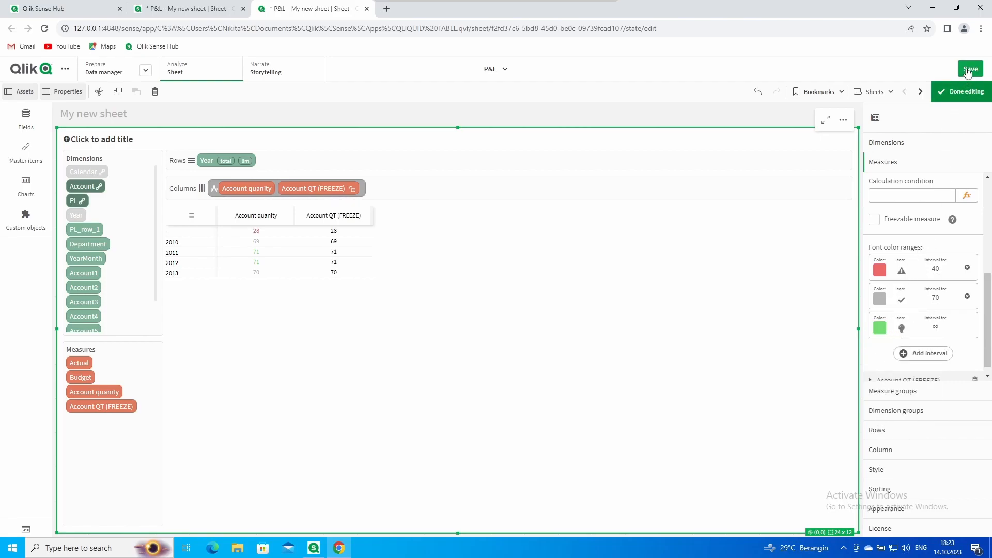
{"action": "left_click", "coordinate": [957, 92]}
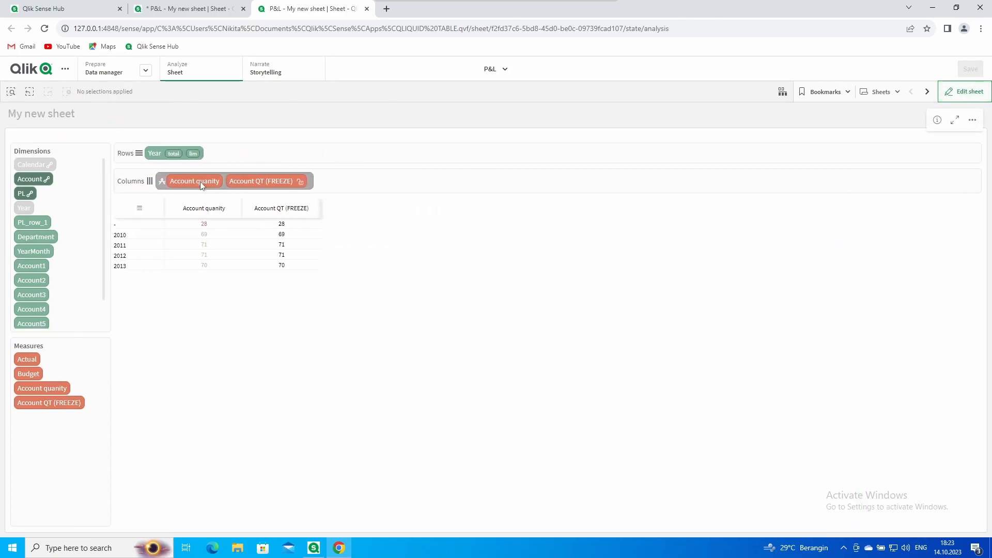
Remove Account quanity from the table columns and drag it back in
{"action": "left_click", "coordinate": [197, 185]}
{"action": "left_click_drag", "start_coordinate": [41, 389], "coordinate": [185, 181]}
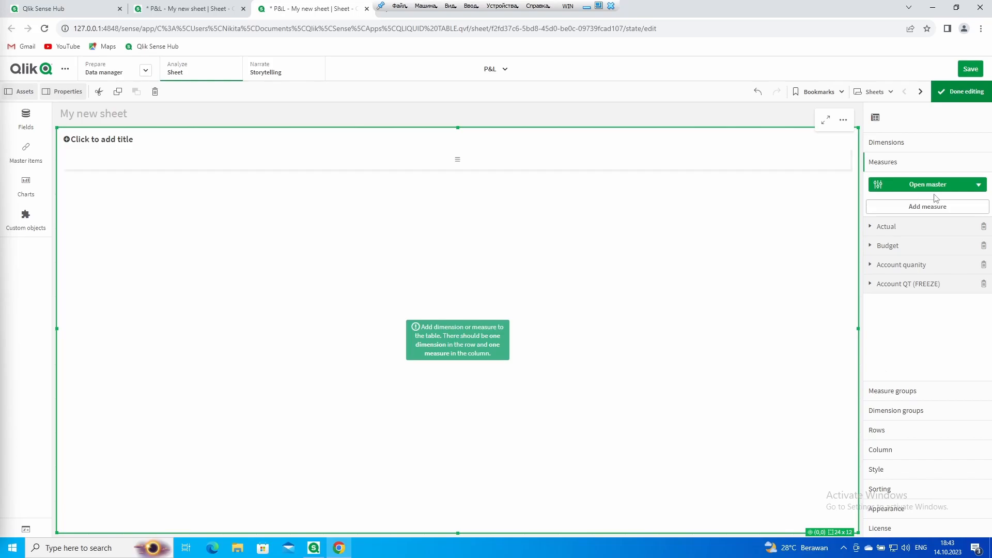
Create a new master measure group named P&L
{"action": "left_click", "coordinate": [933, 186]}
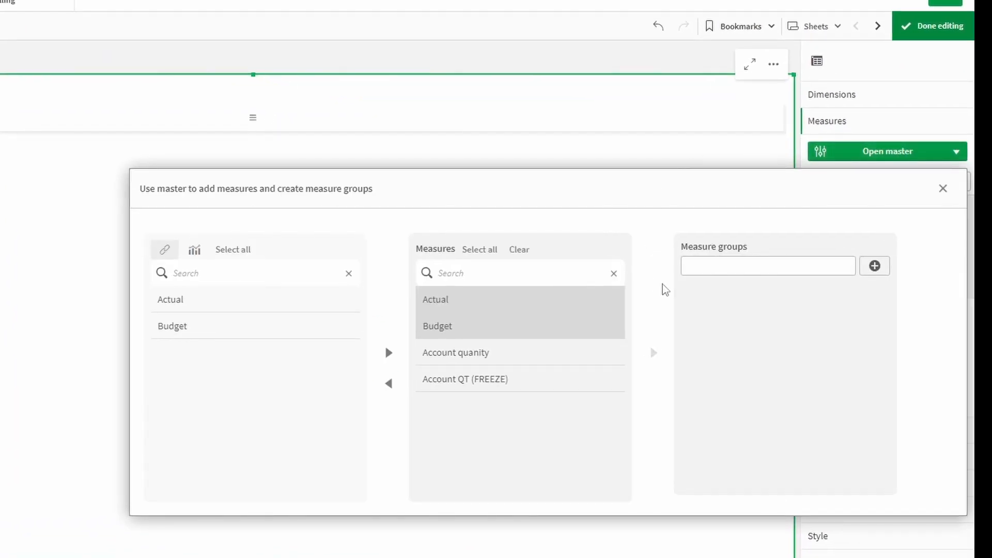
{"action": "left_click", "coordinate": [722, 262]}
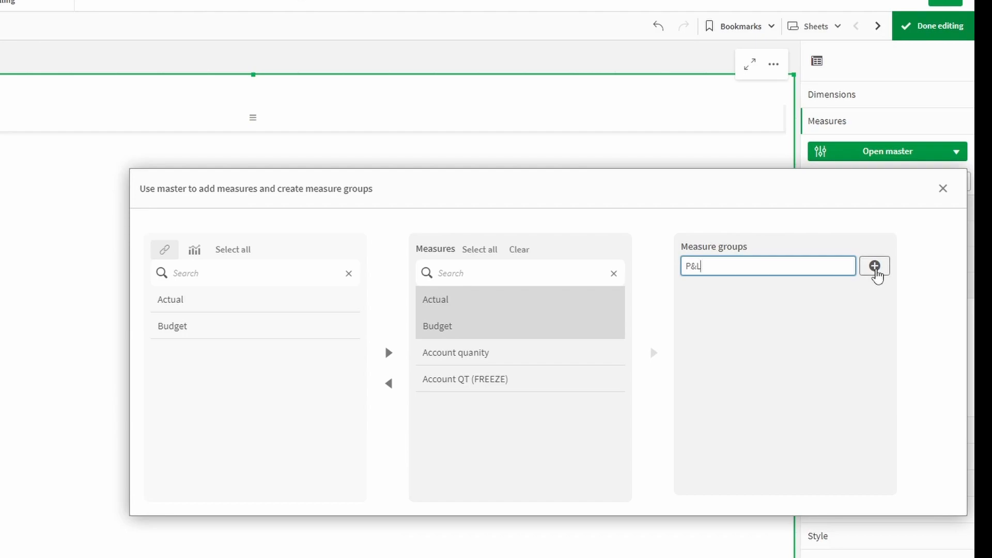
{"action": "left_click", "coordinate": [879, 269]}
Move the Actual and Budget measures into the P&L group and close the master measures window
{"action": "left_click", "coordinate": [467, 319]}
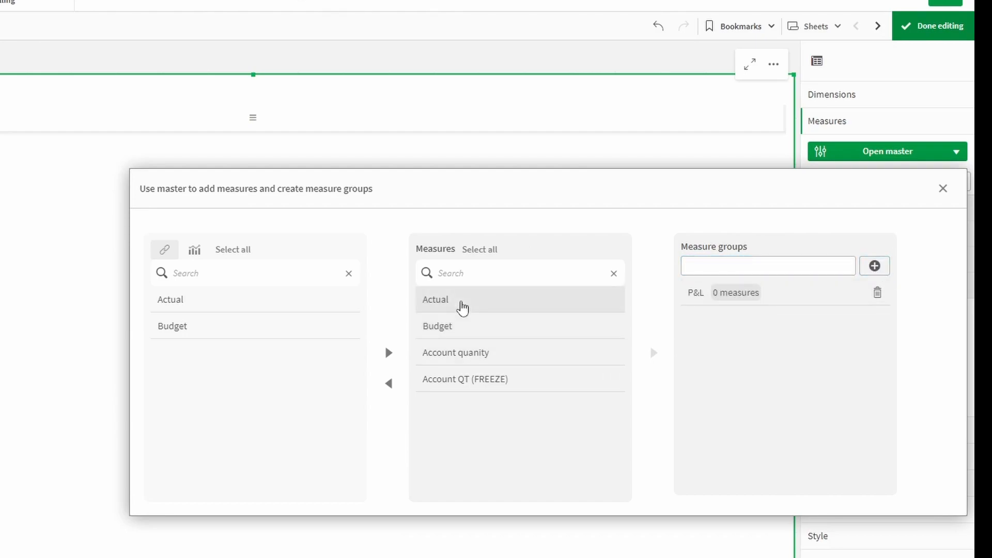
{"action": "left_click", "coordinate": [462, 327]}
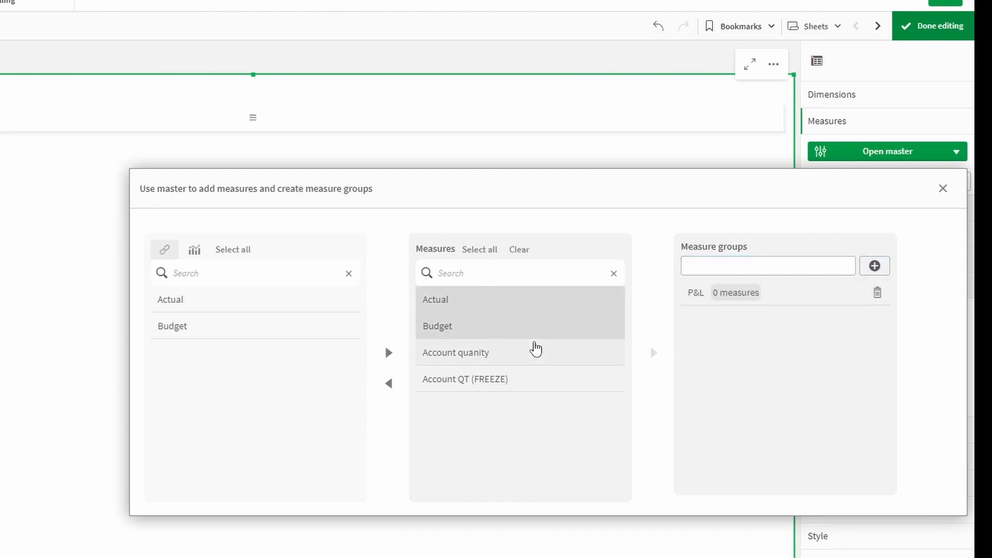
{"action": "left_click", "coordinate": [718, 303]}
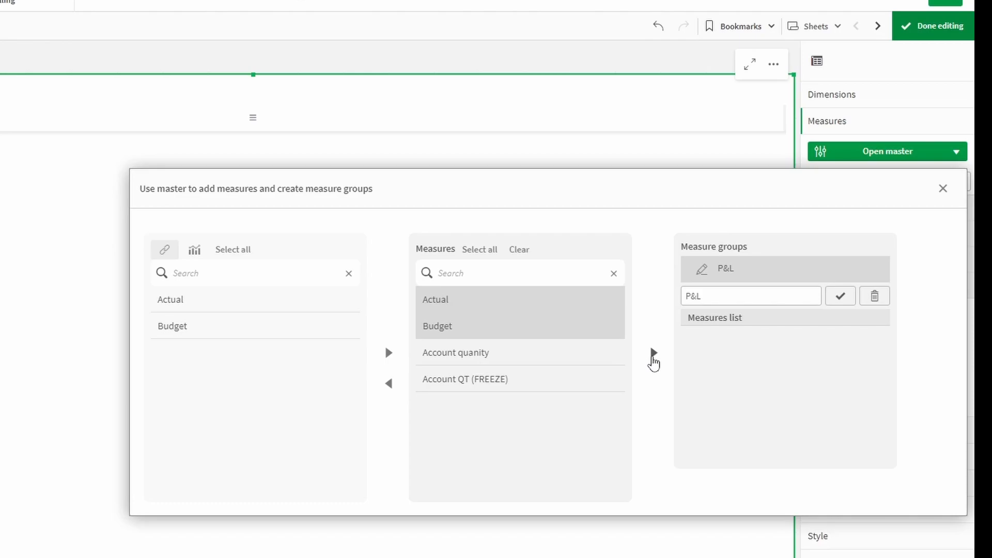
{"action": "left_click", "coordinate": [653, 356]}
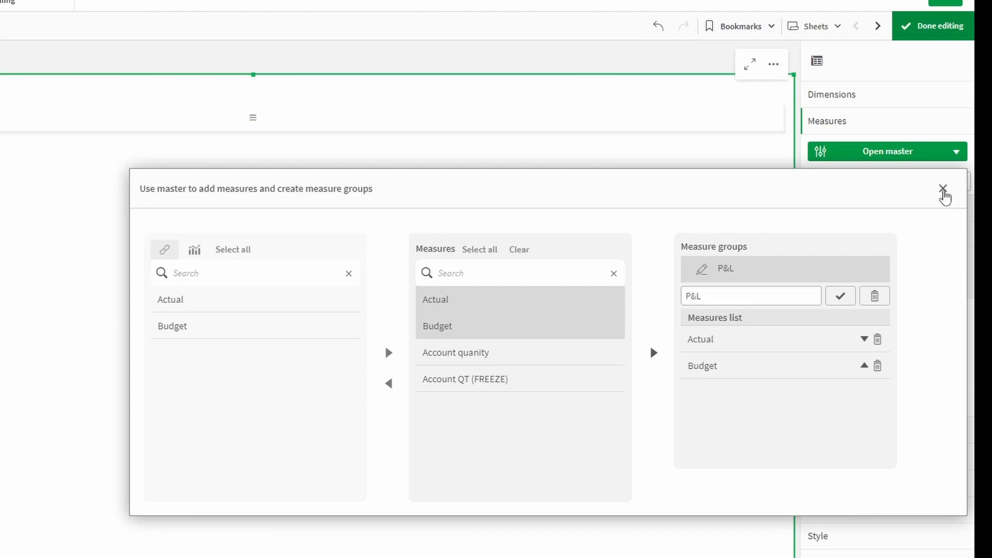
{"action": "left_click", "coordinate": [943, 189]}
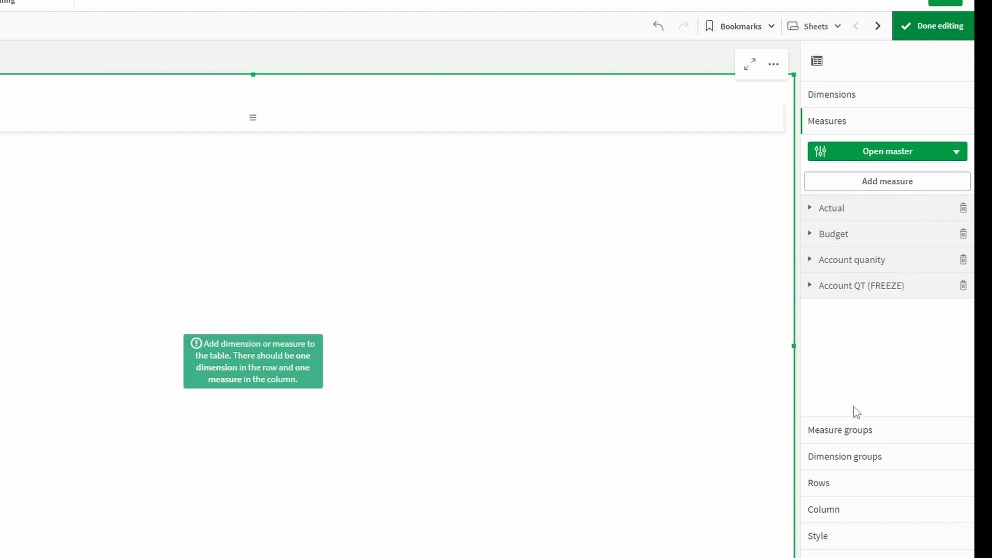
Expand the P&L group's settings and open the expression editor for its ='P&L' column label
{"action": "left_click", "coordinate": [840, 431]}
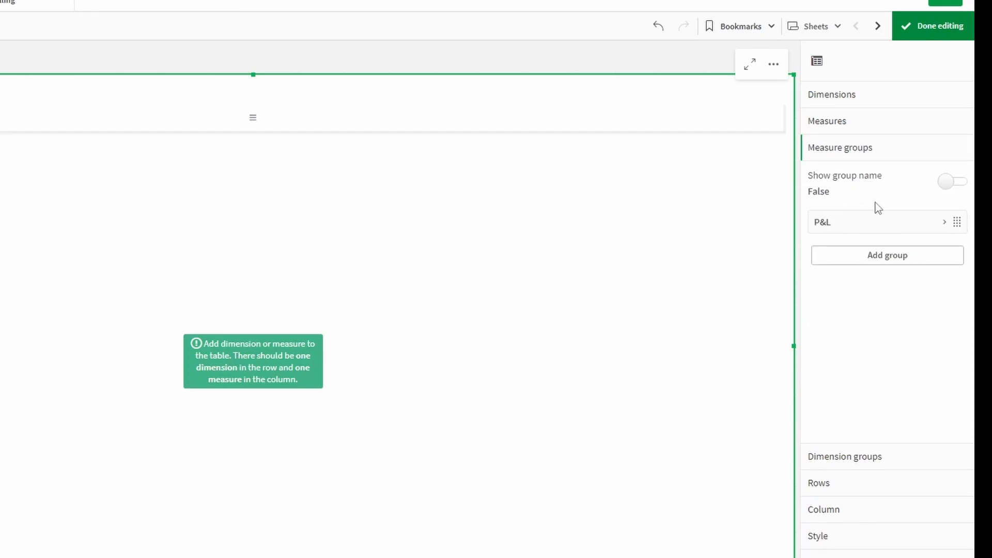
{"action": "left_click", "coordinate": [860, 232]}
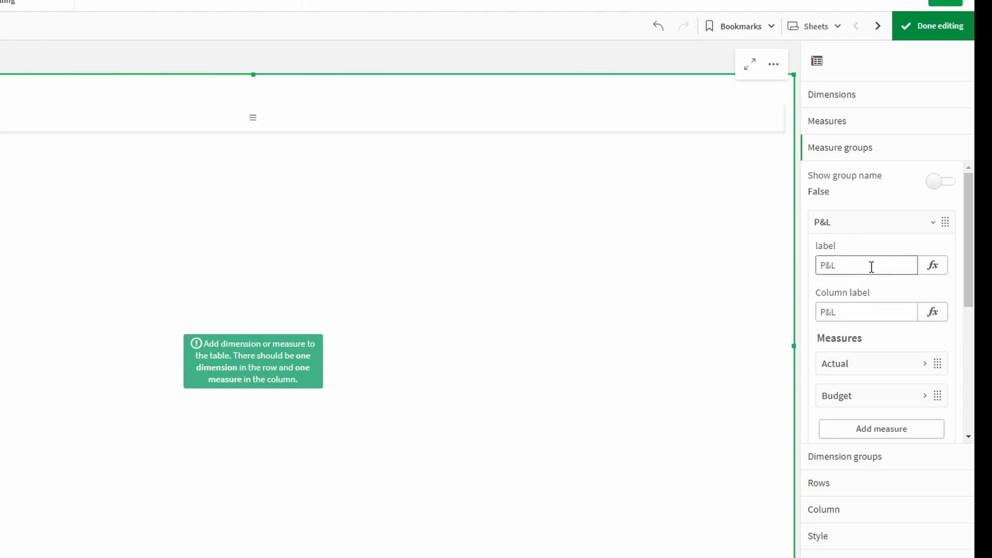
{"action": "left_click_drag", "start_coordinate": [876, 265], "coordinate": [805, 266]}
{"action": "left_click", "coordinate": [861, 244]}
{"action": "scroll", "coordinate": [882, 305], "scroll_direction": "down", "scroll_amount": 2}
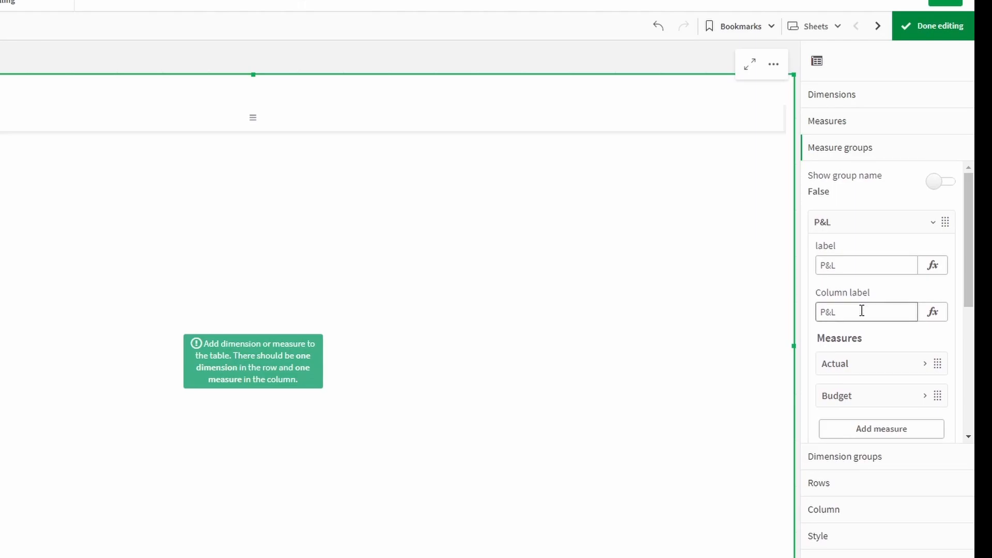
{"action": "left_click", "coordinate": [930, 315]}
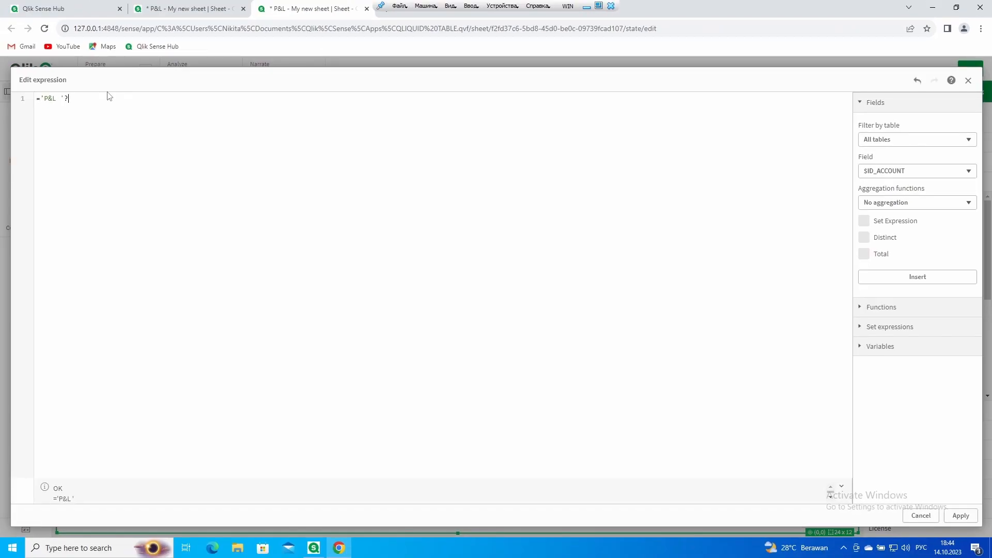
Change the P&L column label expression to ='P&L '&max(Year) and apply it
{"action": "key", "text": "BackSpace"}
{"action": "type", "text": "&max(Year"}
{"action": "left_click", "coordinate": [959, 517]}
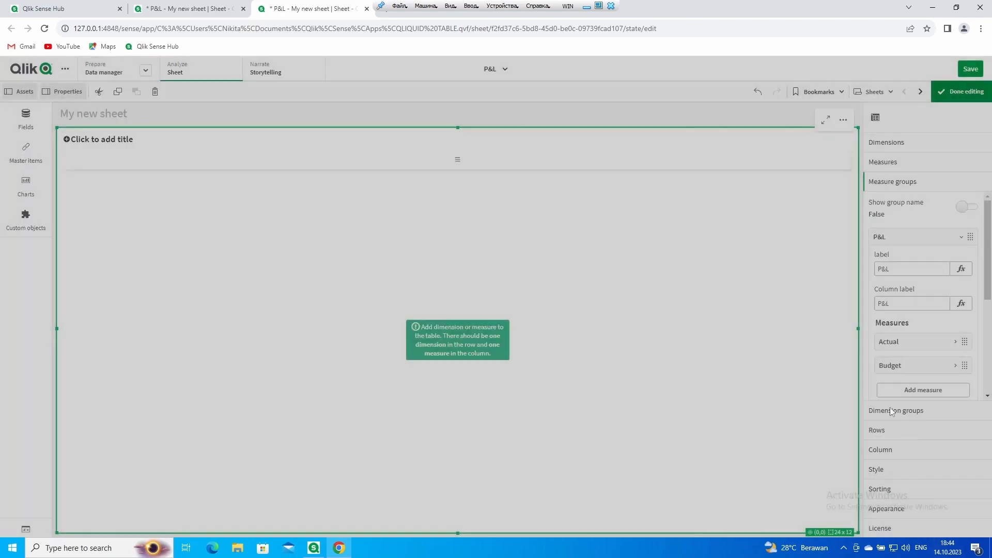
{"action": "scroll", "coordinate": [909, 327], "scroll_direction": "down", "scroll_amount": 4}
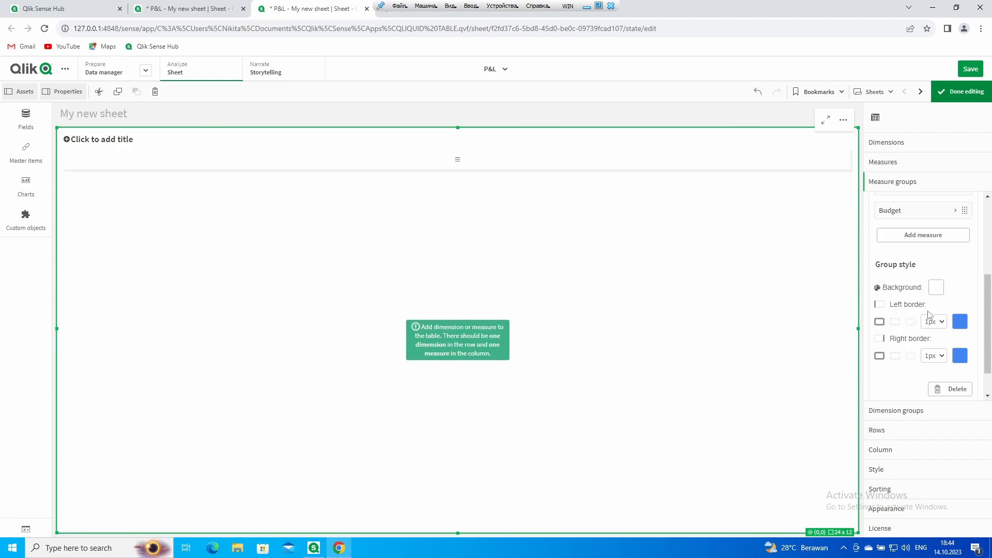
Give the P&L group a yellow-green background and grey #8B8B8B left and right borders
{"action": "left_click", "coordinate": [938, 288]}
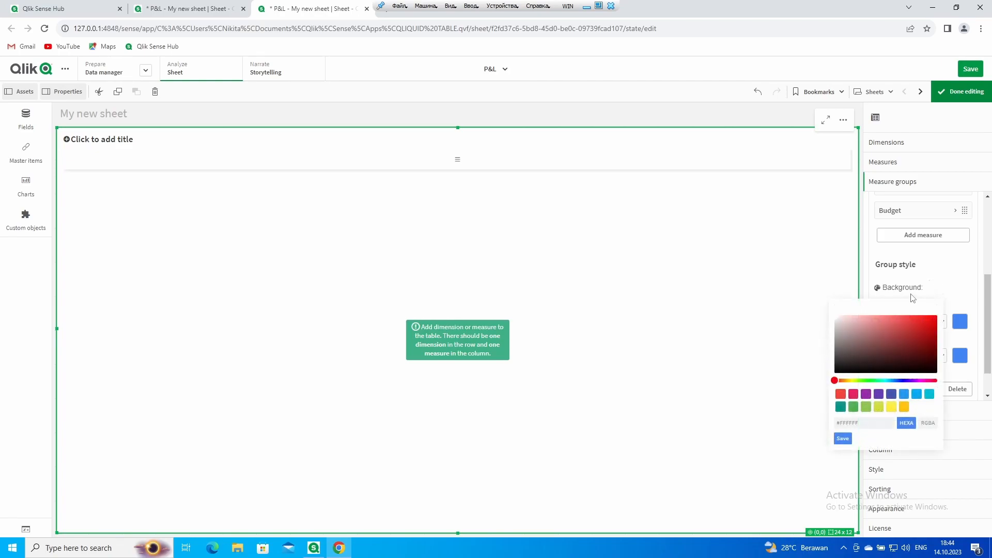
{"action": "left_click", "coordinate": [879, 406]}
{"action": "left_click", "coordinate": [844, 438]}
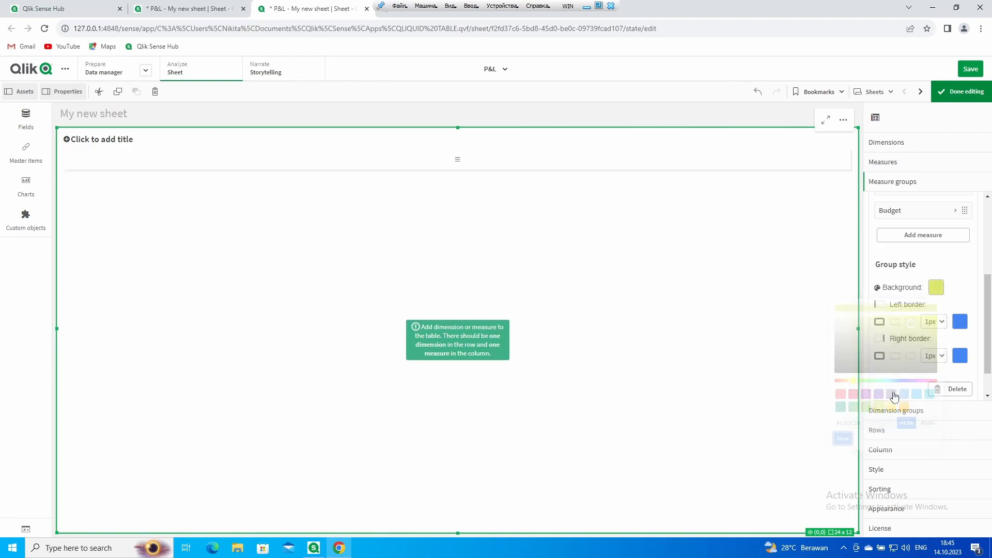
{"action": "left_click", "coordinate": [960, 322]}
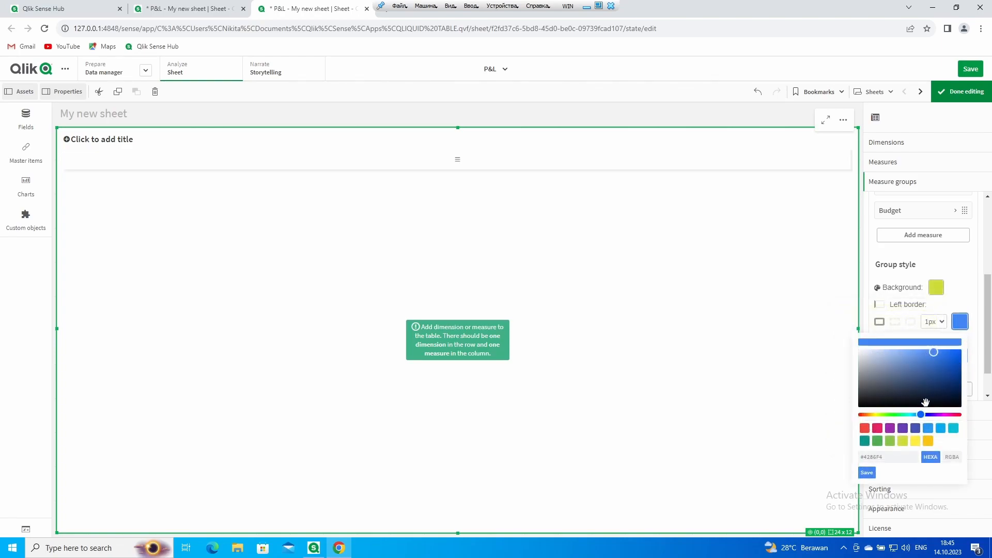
{"action": "left_click_drag", "start_coordinate": [922, 414], "coordinate": [859, 376]}
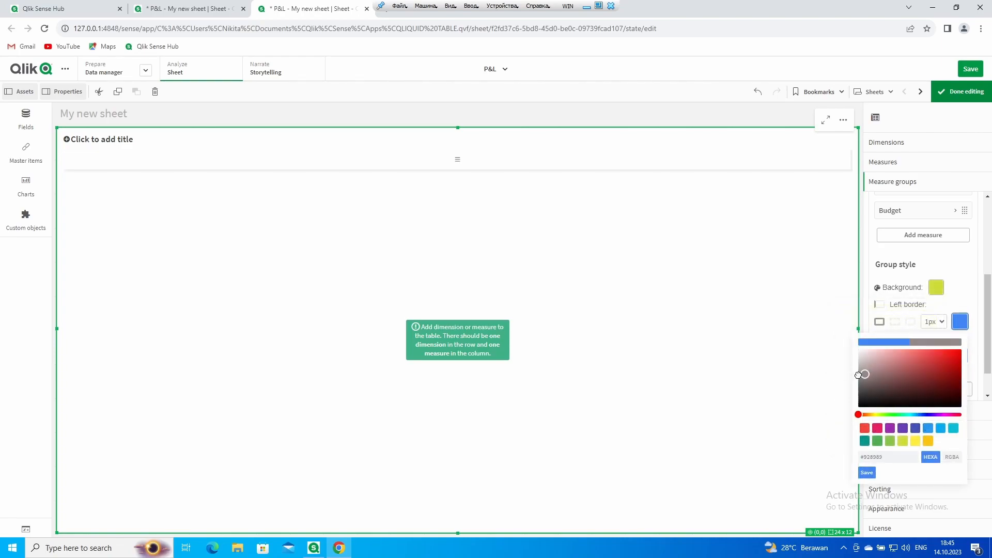
{"action": "left_click", "coordinate": [878, 455]}
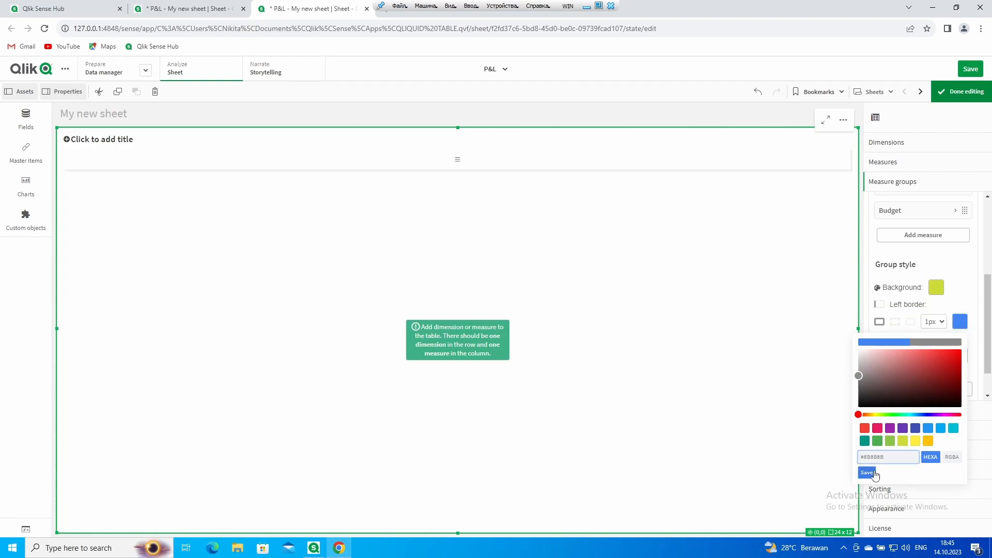
{"action": "left_click", "coordinate": [867, 473]}
{"action": "left_click", "coordinate": [959, 357]}
{"action": "left_click_drag", "start_coordinate": [893, 491], "coordinate": [848, 496]}
{"action": "type", "text": "#8B8B8B"}
{"action": "left_click", "coordinate": [867, 507]}
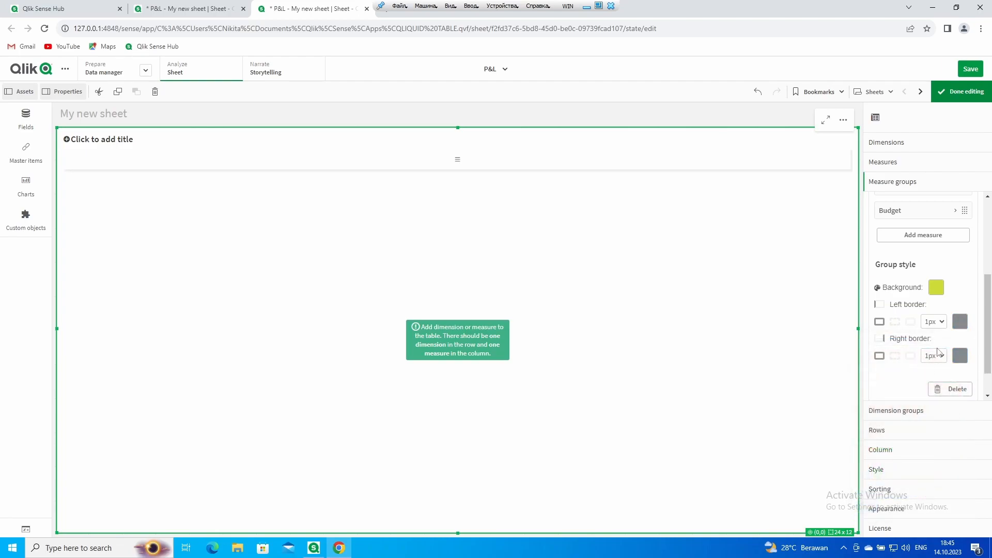
Set both group borders to 3px, then save the app and leave edit mode
{"action": "left_click", "coordinate": [942, 322]}
{"action": "left_click", "coordinate": [940, 365]}
{"action": "left_click", "coordinate": [942, 356]}
{"action": "left_click", "coordinate": [940, 399]}
{"action": "left_click", "coordinate": [969, 70]}
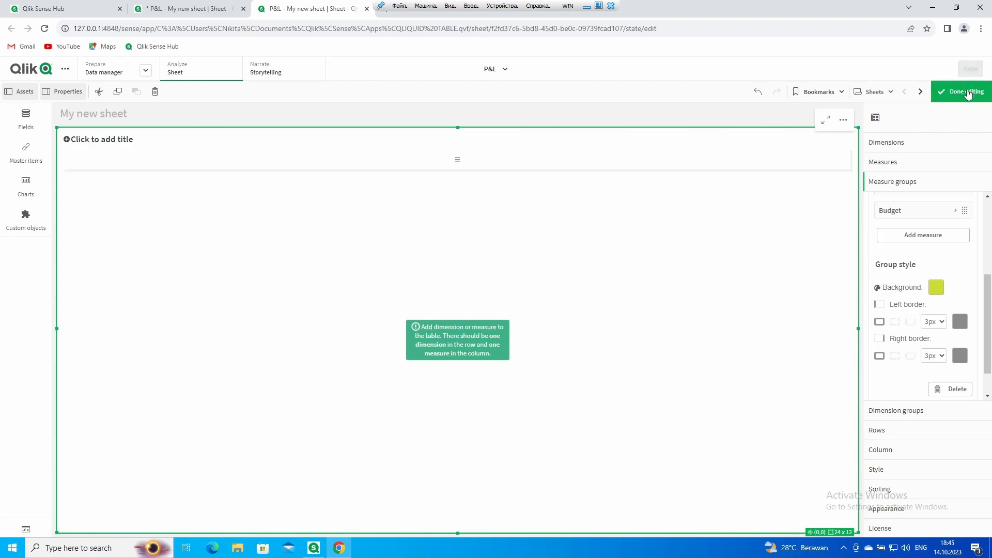
{"action": "left_click", "coordinate": [965, 92]}
Reload the sheet, select the table object in edit mode, and return to analysis view
{"action": "left_click", "coordinate": [46, 30]}
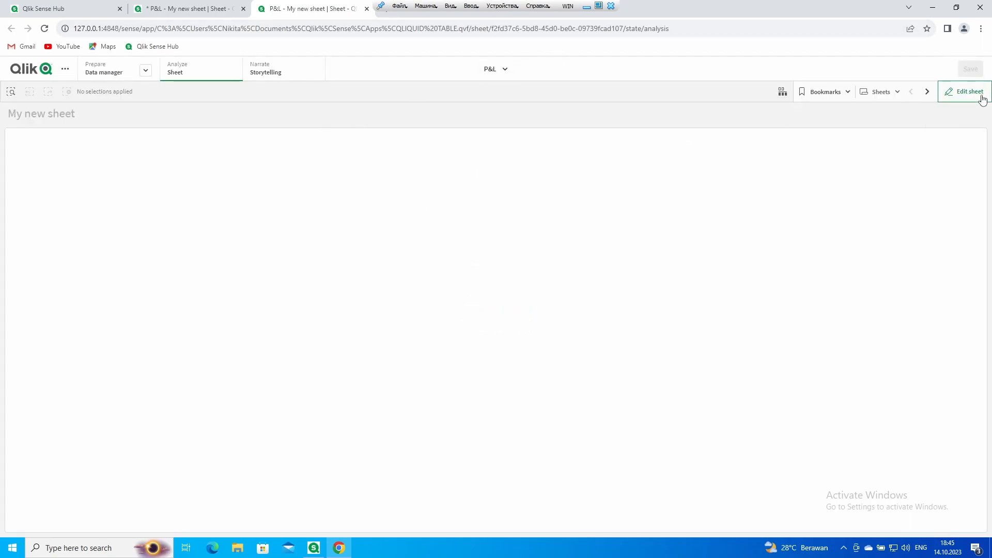
{"action": "left_click", "coordinate": [976, 93]}
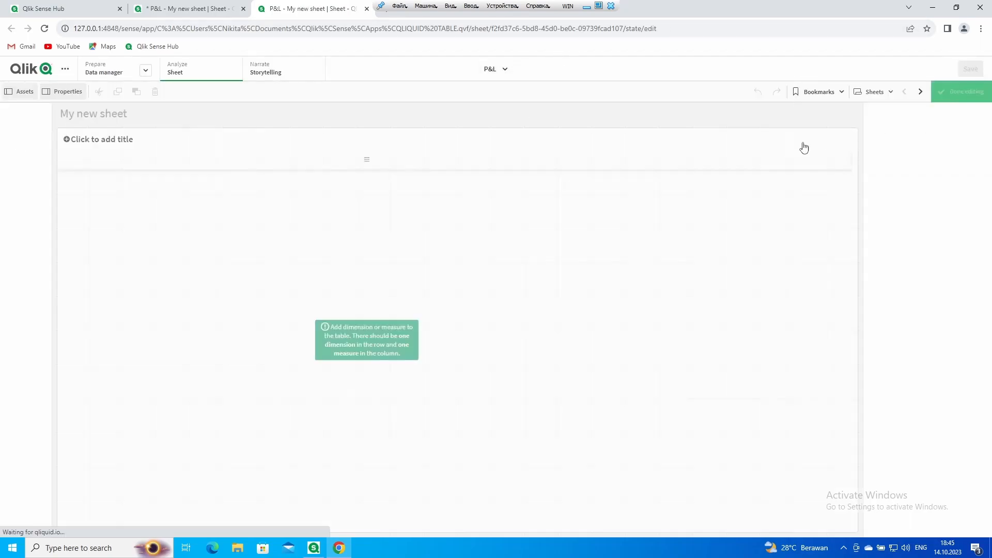
{"action": "left_click", "coordinate": [461, 164]}
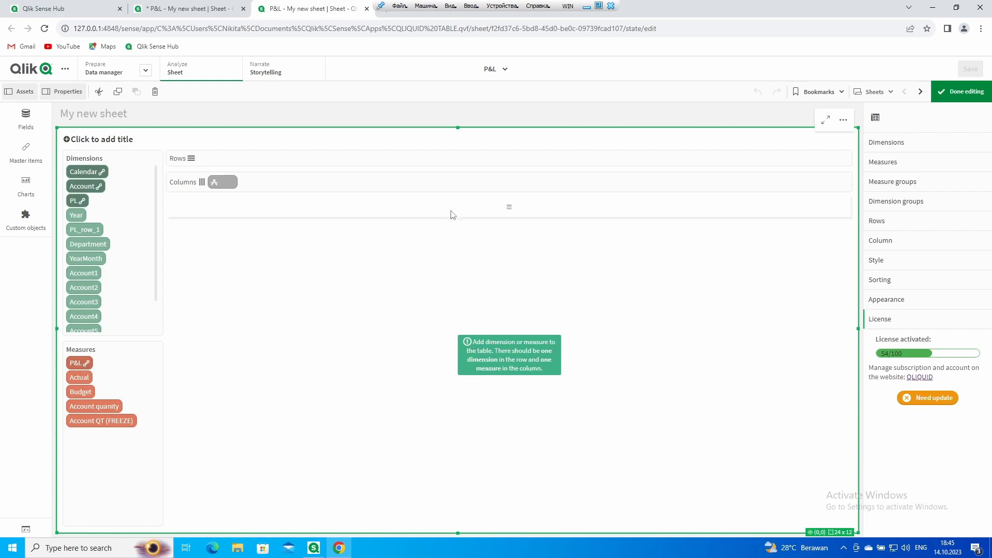
{"action": "left_click", "coordinate": [953, 91]}
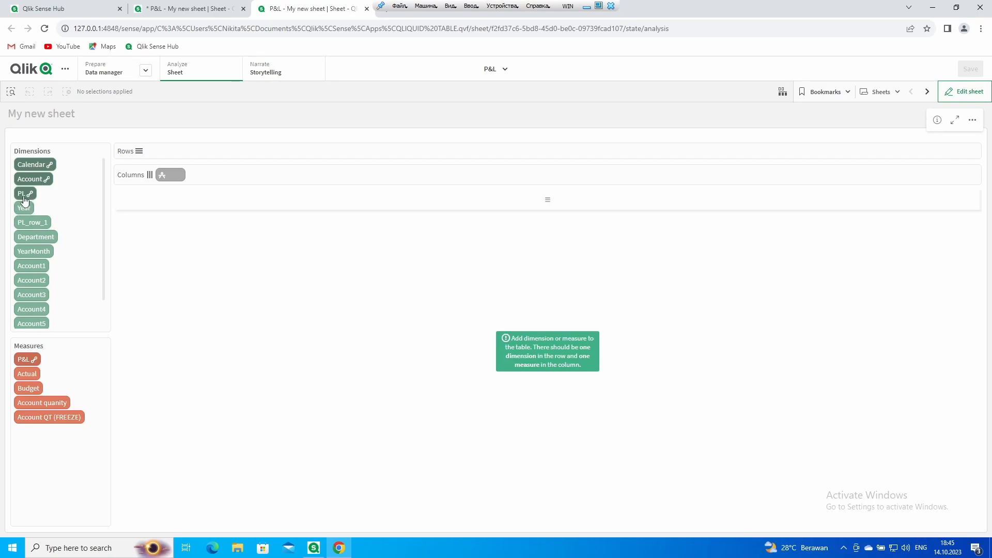
Place PL in the table rows and the P&L measure group in columns, then apply the layout
{"action": "left_click_drag", "start_coordinate": [22, 198], "coordinate": [153, 153]}
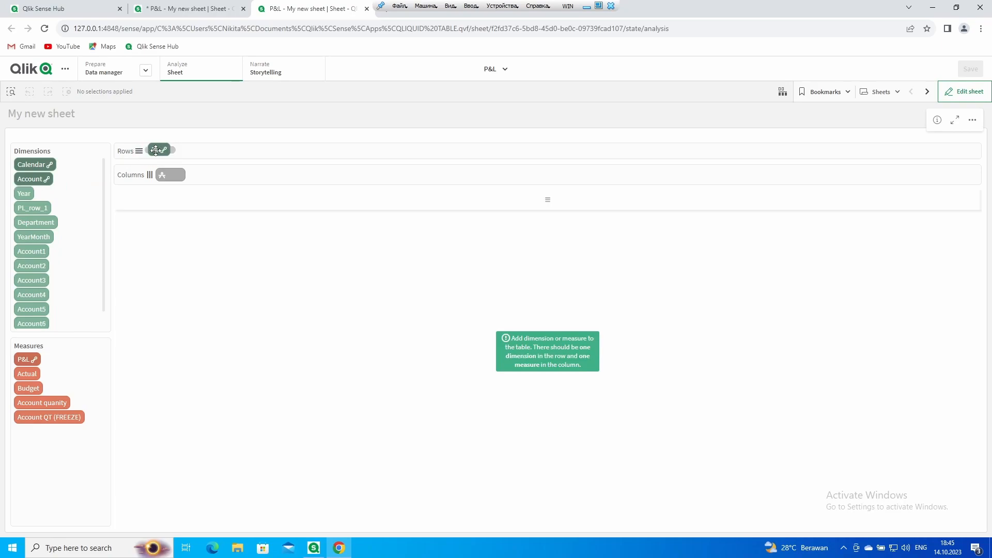
{"action": "left_click_drag", "start_coordinate": [31, 363], "coordinate": [178, 181]}
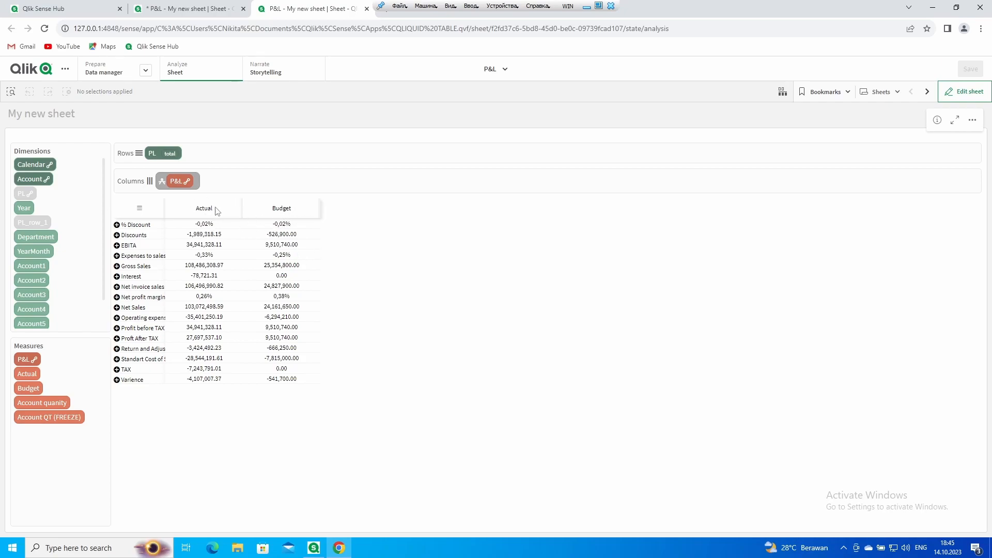
{"action": "left_click", "coordinate": [954, 91]}
{"action": "left_click", "coordinate": [927, 343]}
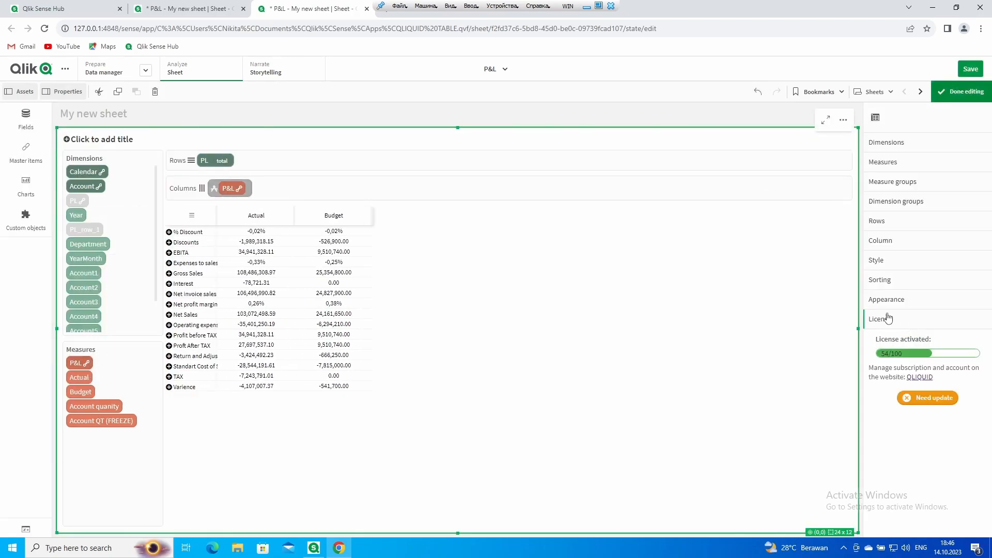
Turn on Show group name to display the P&L 2013 header, then save and exit editing
{"action": "left_click", "coordinate": [918, 184]}
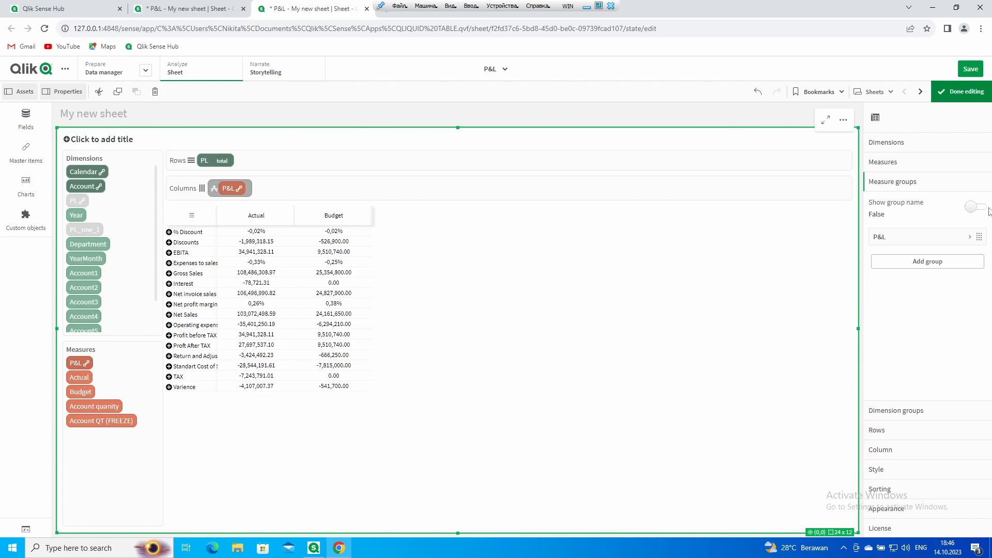
{"action": "left_click", "coordinate": [972, 208]}
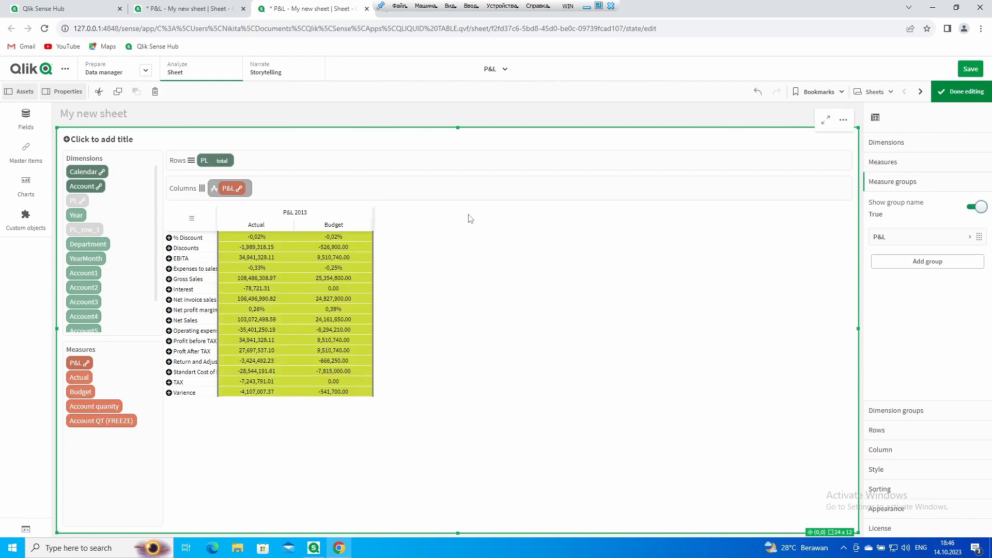
{"action": "left_click", "coordinate": [975, 71]}
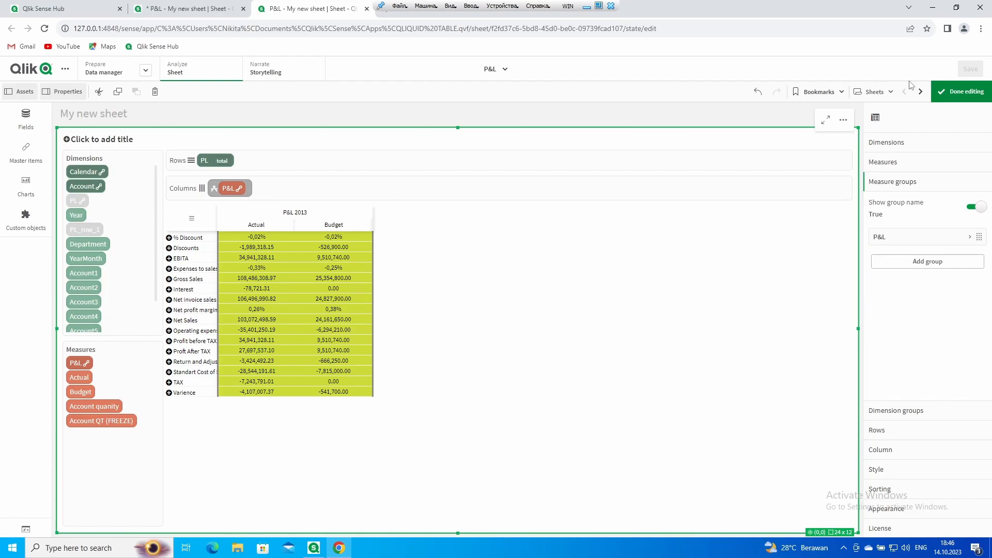
{"action": "left_click", "coordinate": [946, 93]}
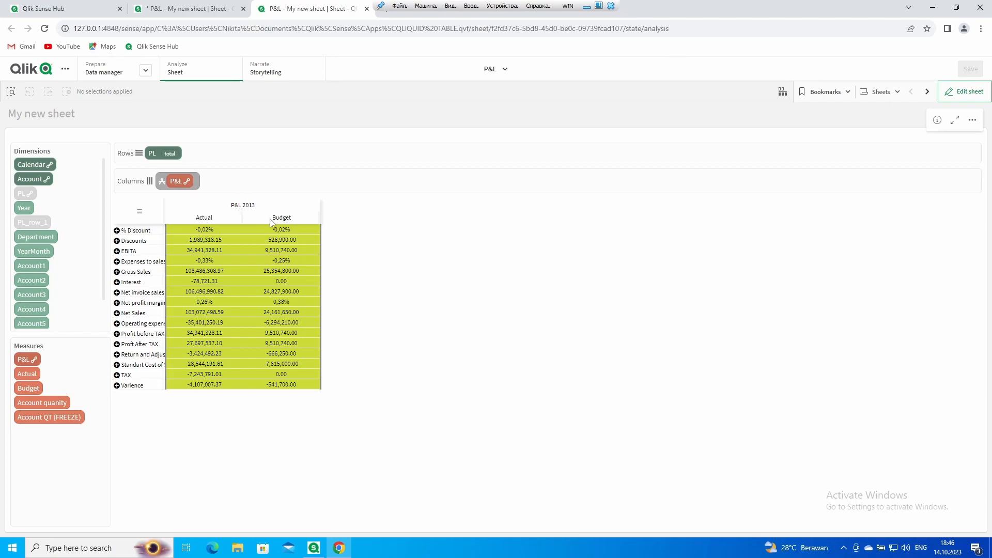
Add standalone Actual and Budget columns before and after the P&L 2013 group
{"action": "left_click_drag", "start_coordinate": [31, 374], "coordinate": [222, 181]}
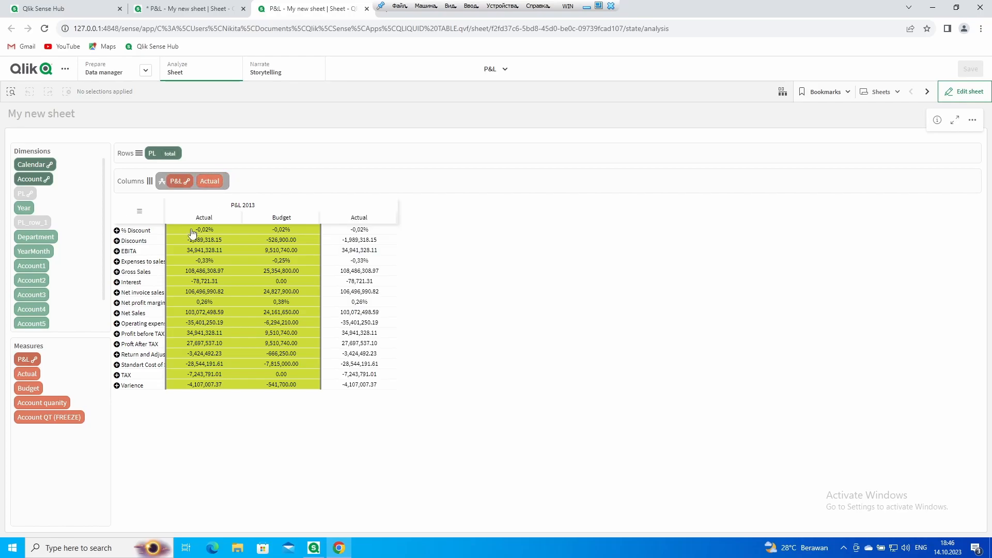
{"action": "left_click_drag", "start_coordinate": [29, 388], "coordinate": [182, 181]}
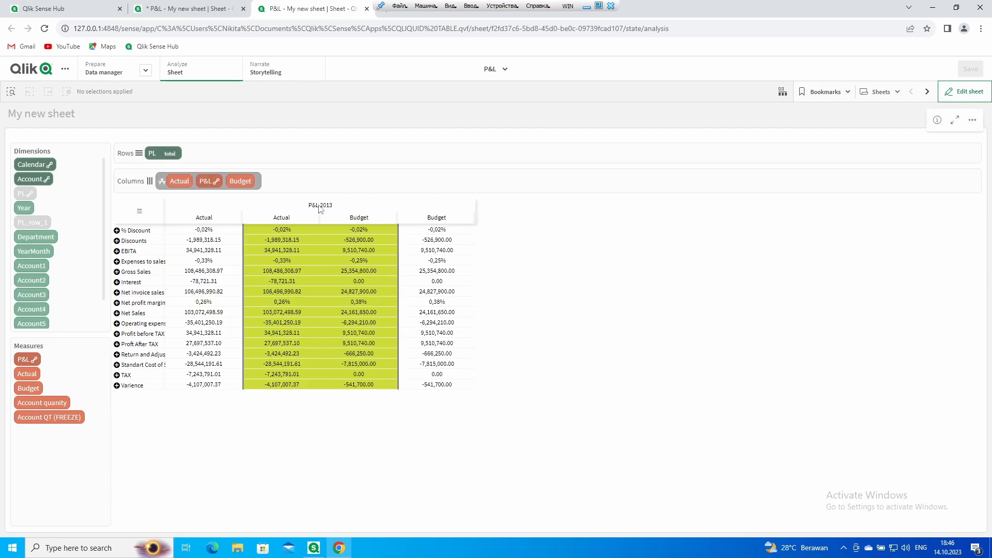